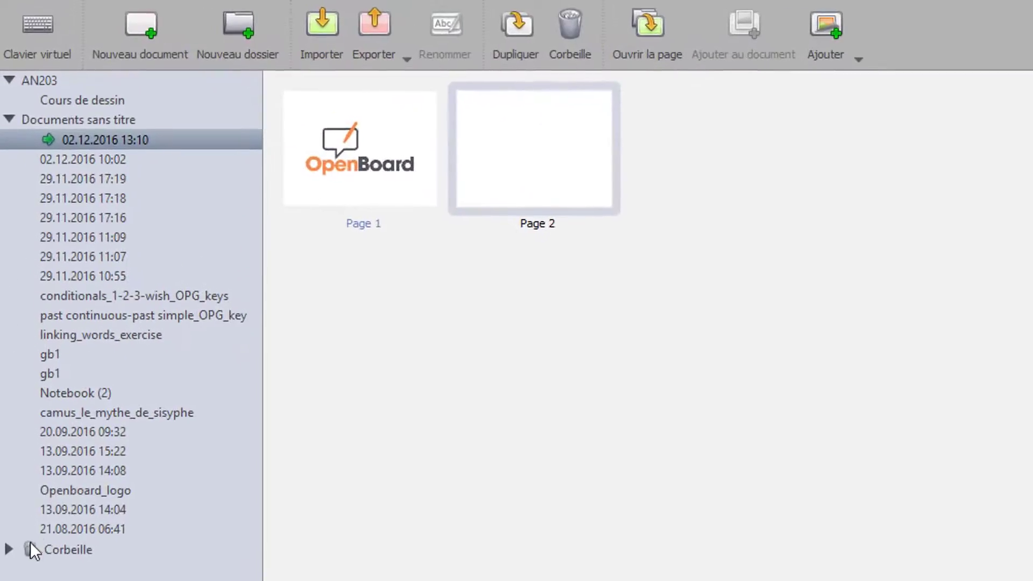
# Step: Preview the contents of the documents in the Documents sans titre folder, from 02.12.2016 10:02 down to conditionals_1-2-3-wish_OPG_keys
pyautogui.click(75, 154)
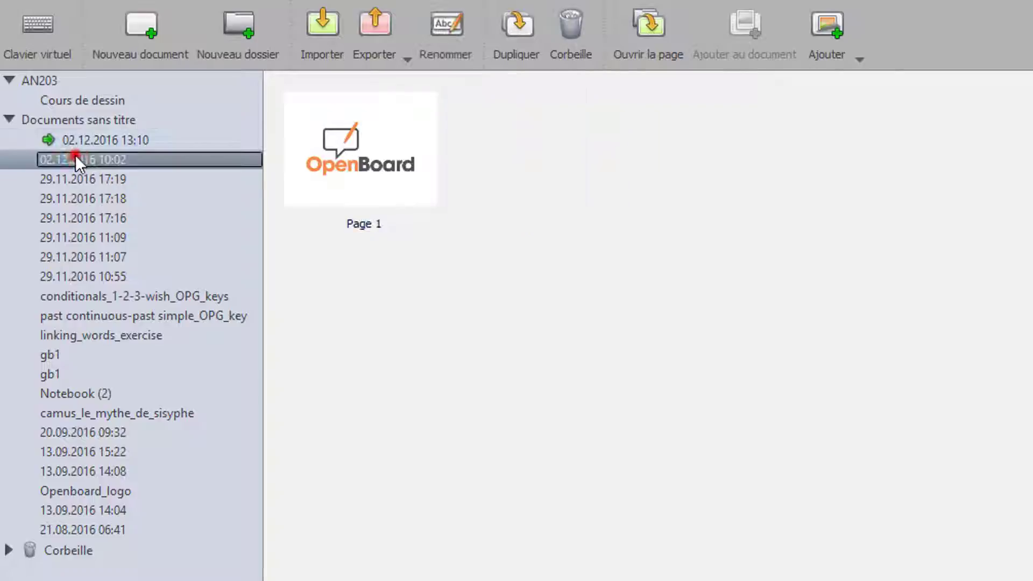
pyautogui.click(82, 177)
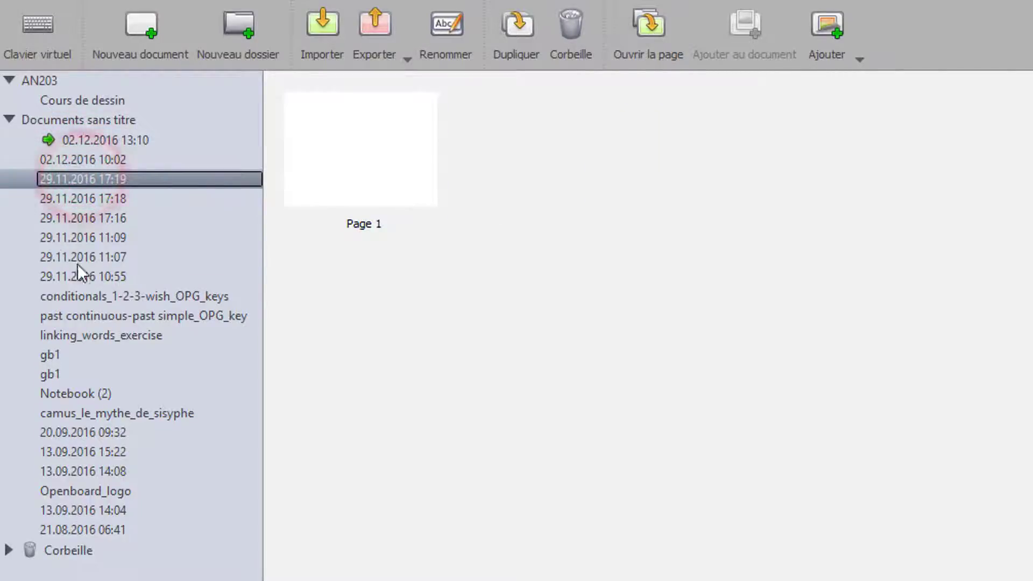
pyautogui.click(79, 197)
pyautogui.click(79, 218)
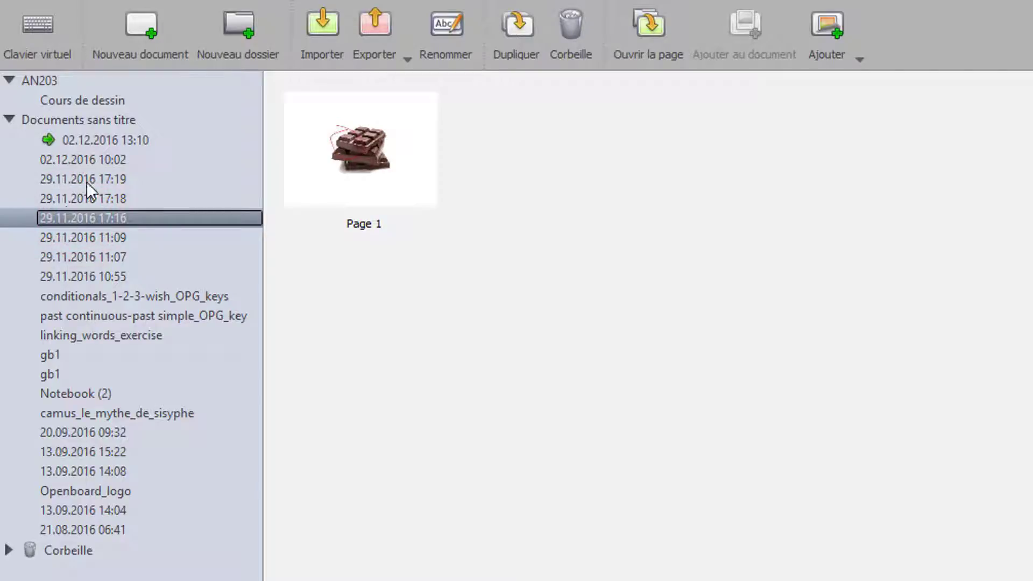
pyautogui.click(110, 236)
pyautogui.click(111, 257)
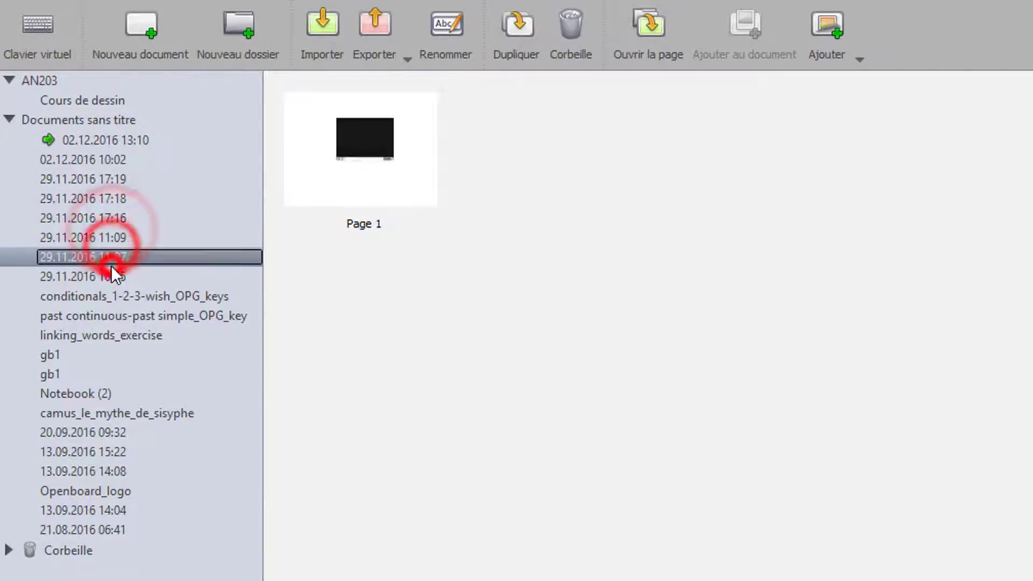
pyautogui.click(110, 275)
pyautogui.click(110, 307)
pyautogui.click(112, 295)
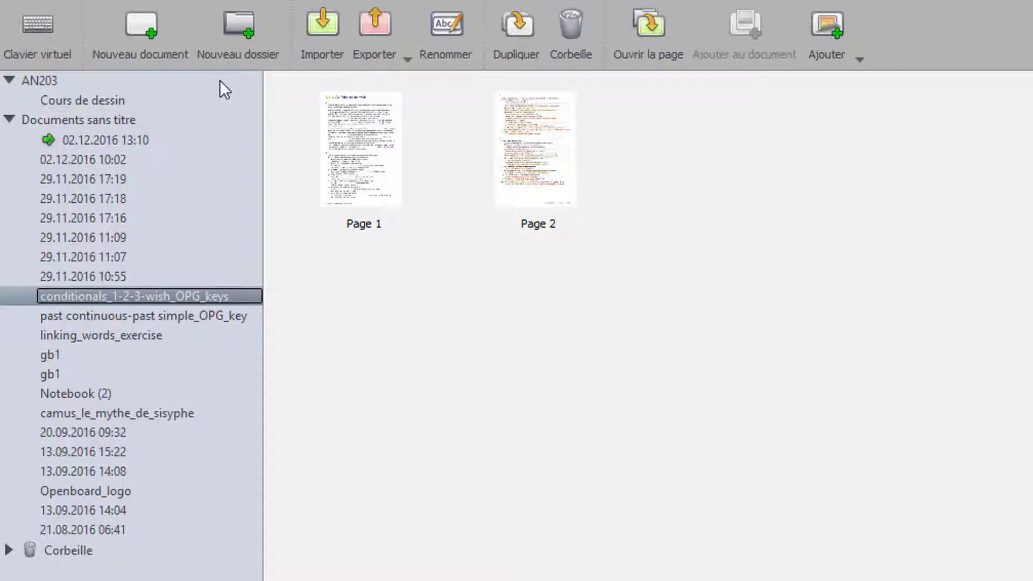
pyautogui.click(139, 450)
# Step: Create a new folder and name it Classe 1
pyautogui.click(80, 120)
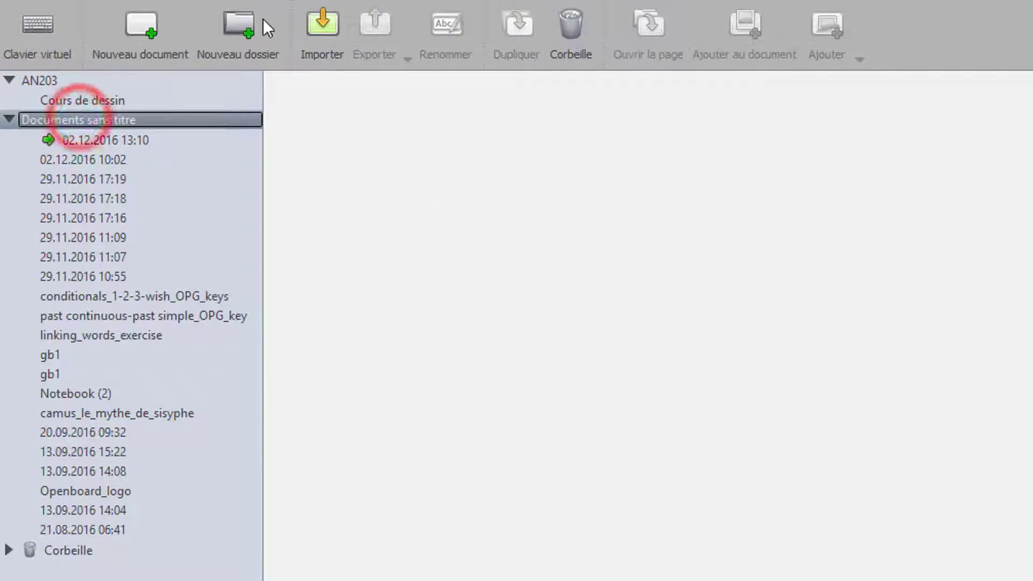
pyautogui.click(240, 24)
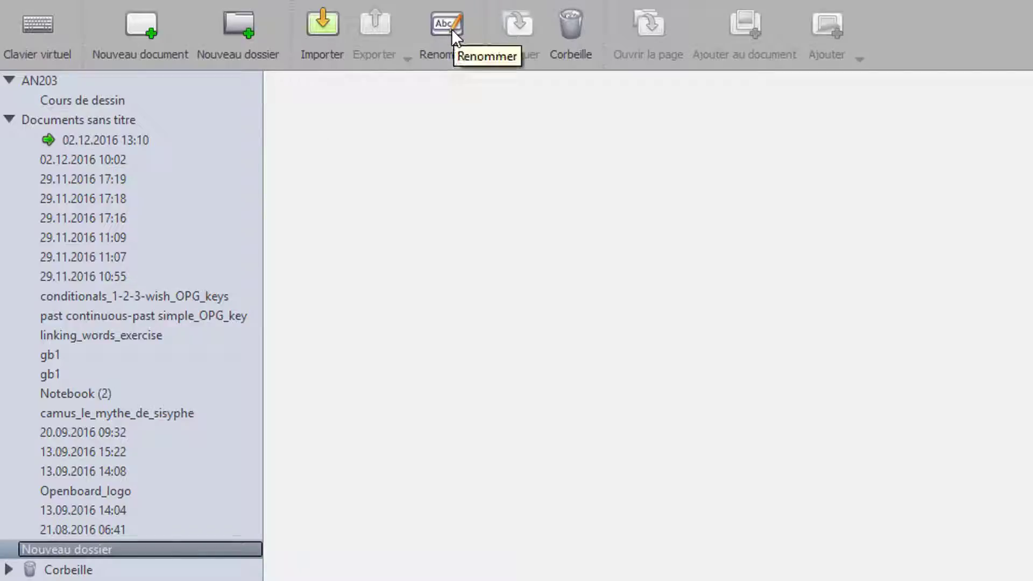
pyautogui.click(96, 549)
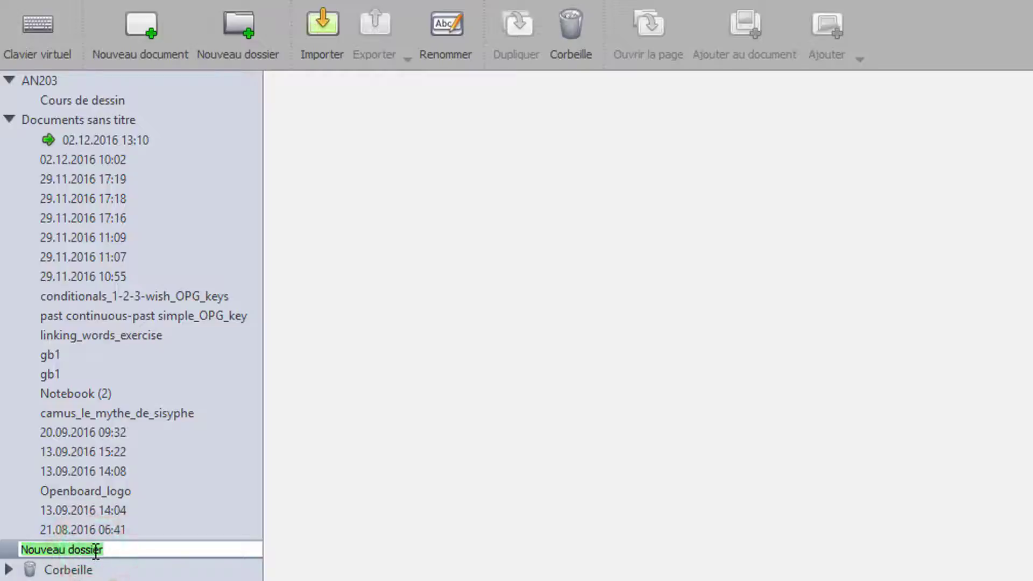
pyautogui.write('Classe 1')
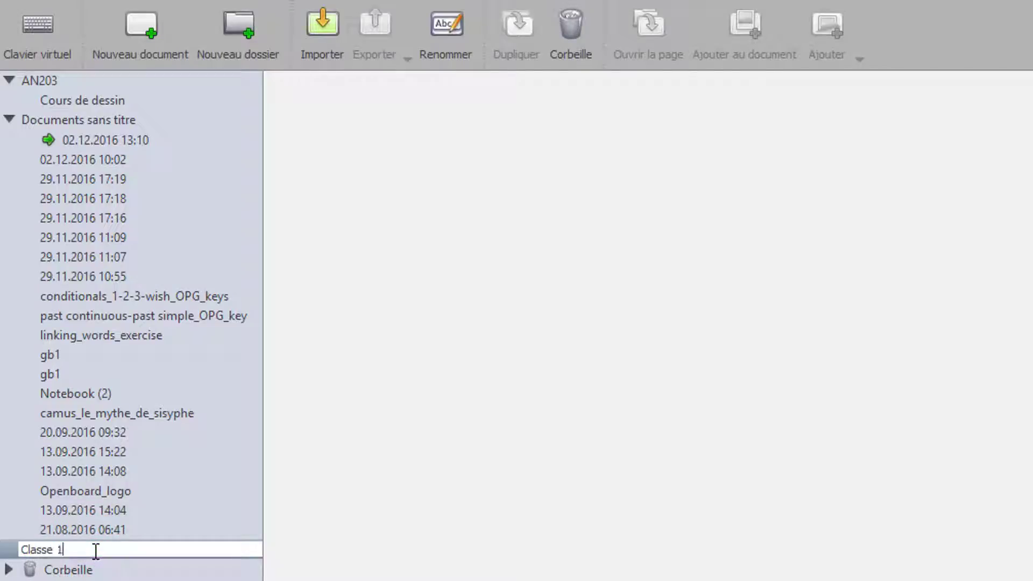
pyautogui.press('Return')
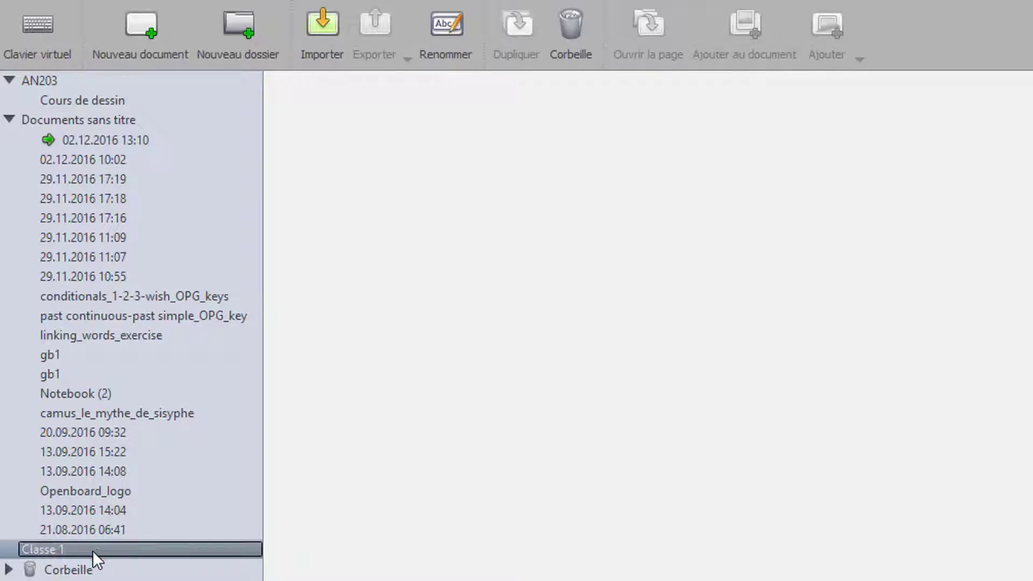
# Step: Collapse the AN203 and Documents sans titre folders in the document tree
pyautogui.click(9, 80)
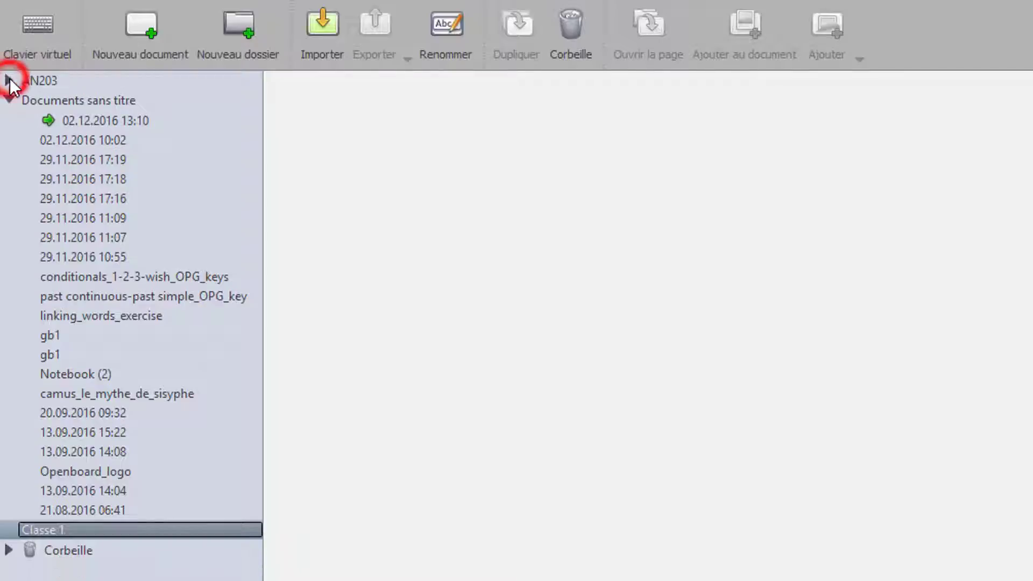
pyautogui.click(10, 80)
pyautogui.click(10, 80)
pyautogui.click(9, 79)
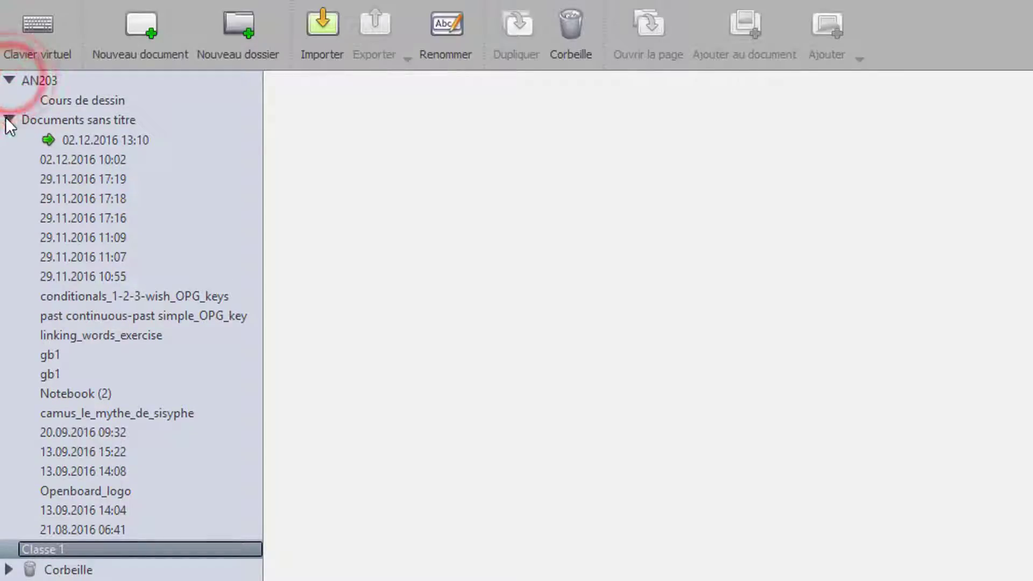
pyautogui.click(9, 117)
pyautogui.click(9, 118)
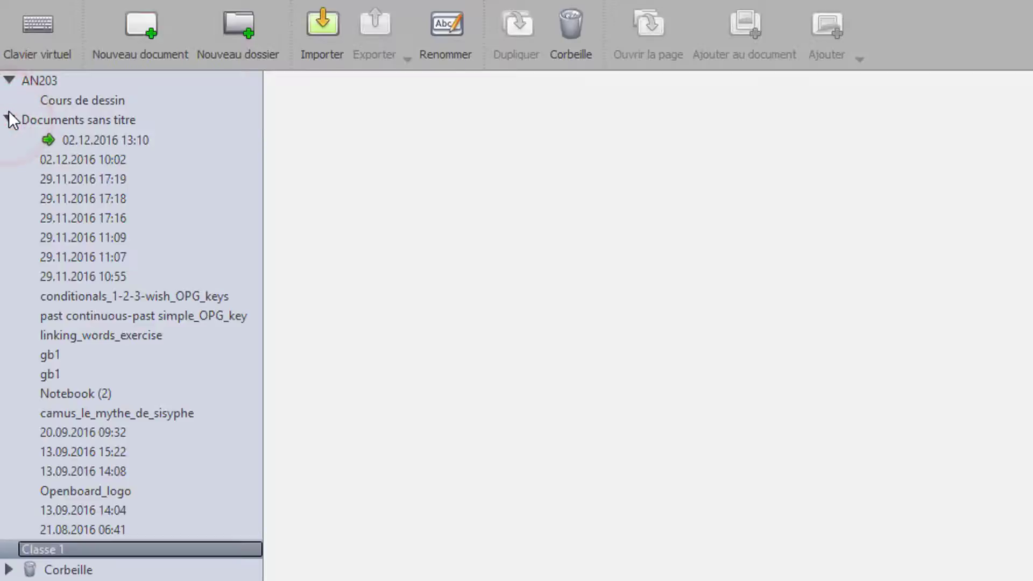
pyautogui.click(9, 118)
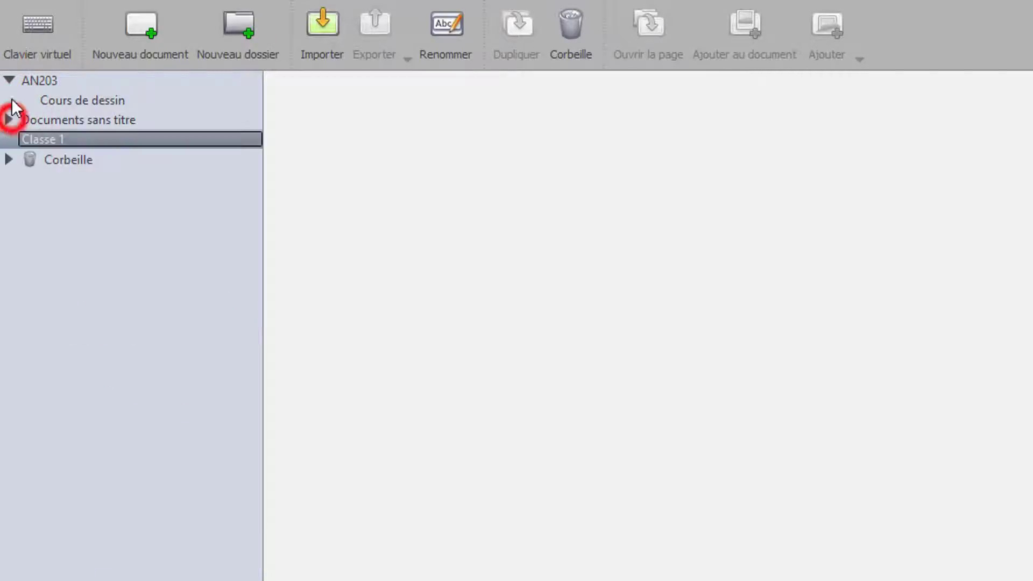
pyautogui.click(9, 79)
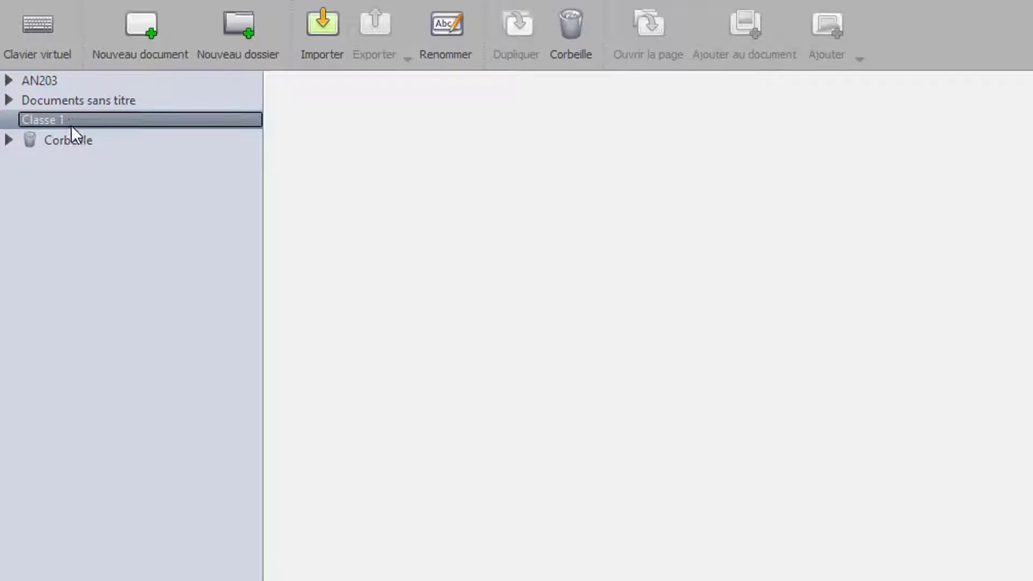
# Step: Create a new document in the Classe 1 folder and draw a freehand red looping stroke on its first page
pyautogui.click(142, 30)
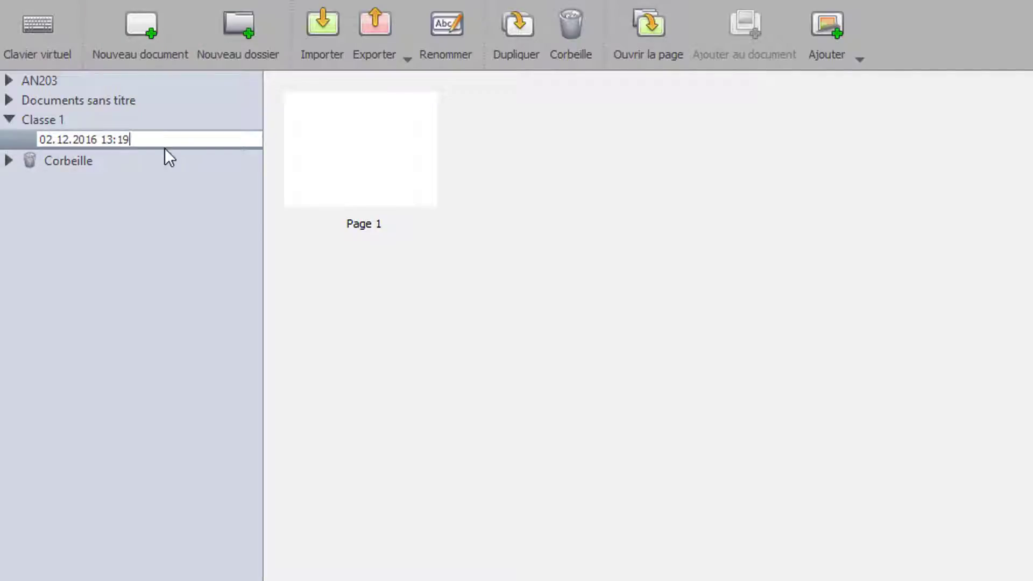
pyautogui.click(350, 142)
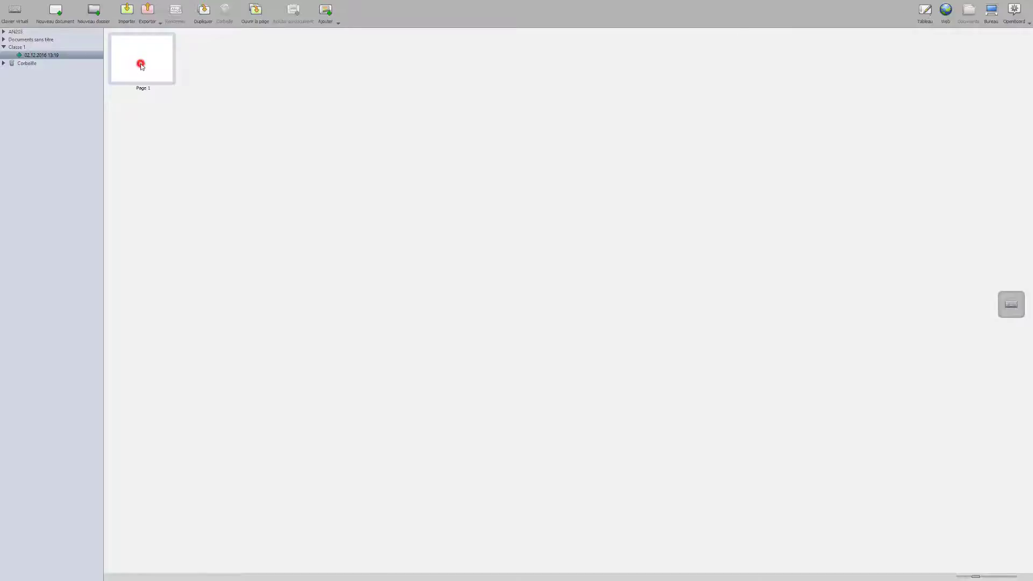
pyautogui.doubleClick(141, 64)
pyautogui.moveTo(290, 204)
pyautogui.mouseDown()
pyautogui.moveTo(421, 231)
pyautogui.moveTo(712, 255)
pyautogui.moveTo(368, 283)
pyautogui.moveTo(723, 274)
pyautogui.mouseUp()
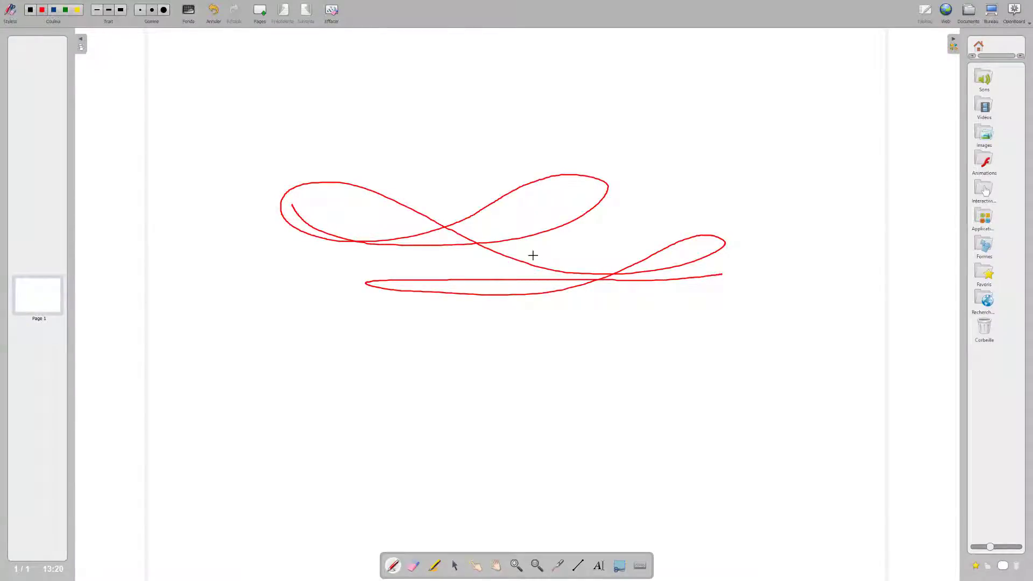
pyautogui.click(968, 12)
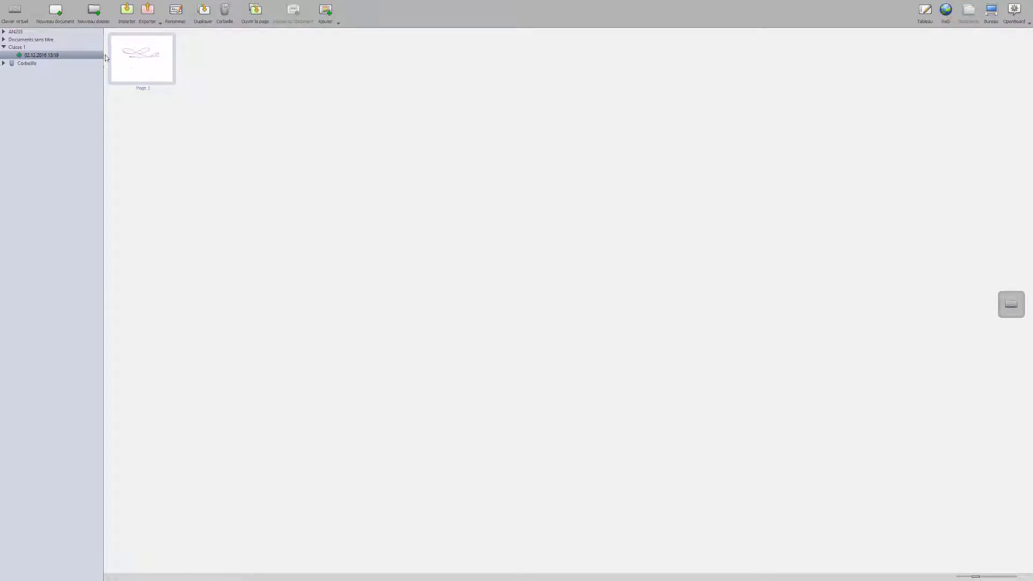
# Step: Add two blank pages to the new document and return to the document overview
pyautogui.doubleClick(137, 58)
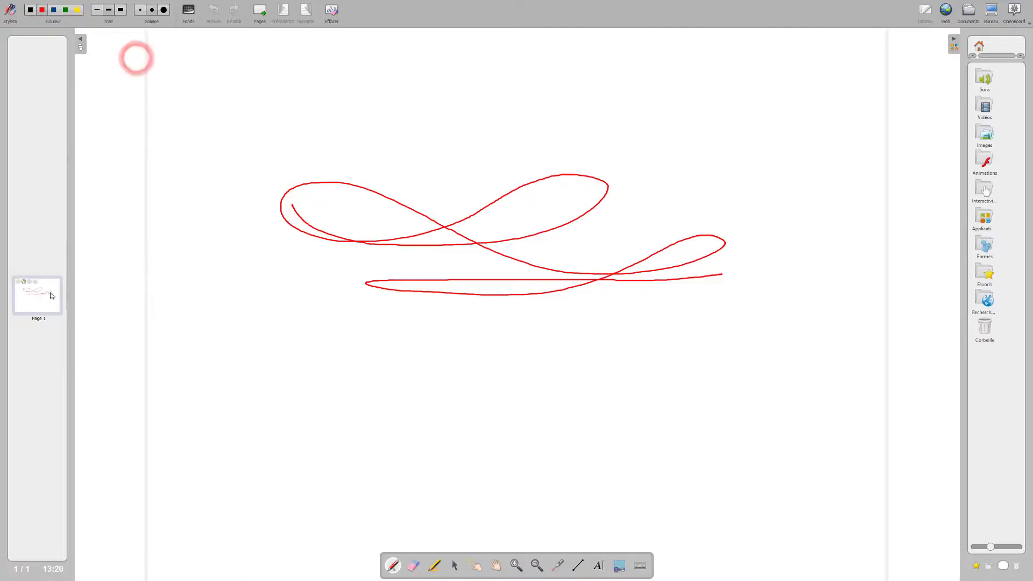
pyautogui.click(264, 13)
pyautogui.click(263, 13)
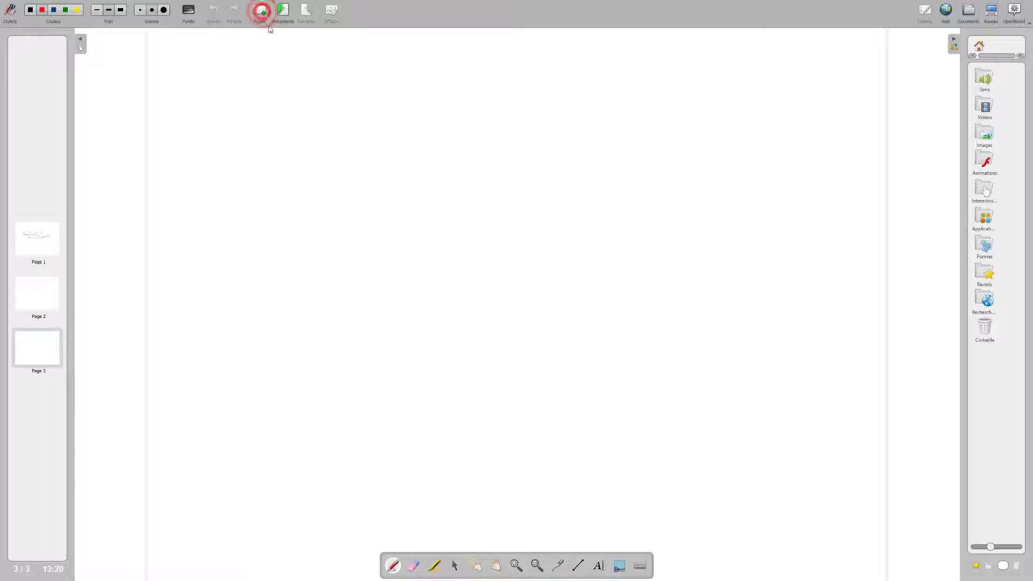
pyautogui.click(969, 12)
# Step: Draw a freehand red triangular stroke on page 2 and a roughly rectangular one on page 3, and go back to the overview
pyautogui.doubleClick(205, 61)
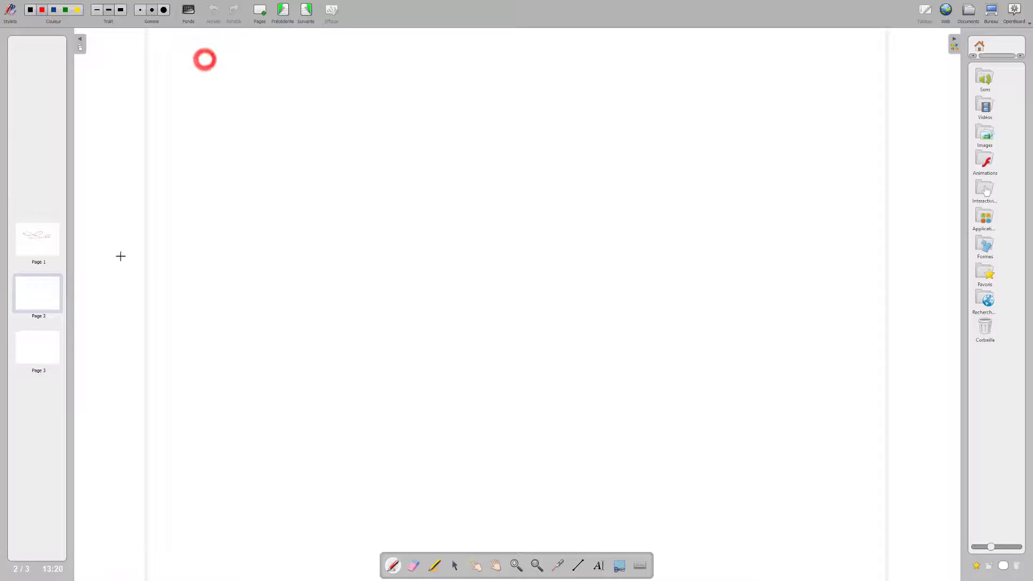
pyautogui.moveTo(203, 226)
pyautogui.mouseDown()
pyautogui.moveTo(445, 150)
pyautogui.moveTo(606, 316)
pyautogui.mouseUp()
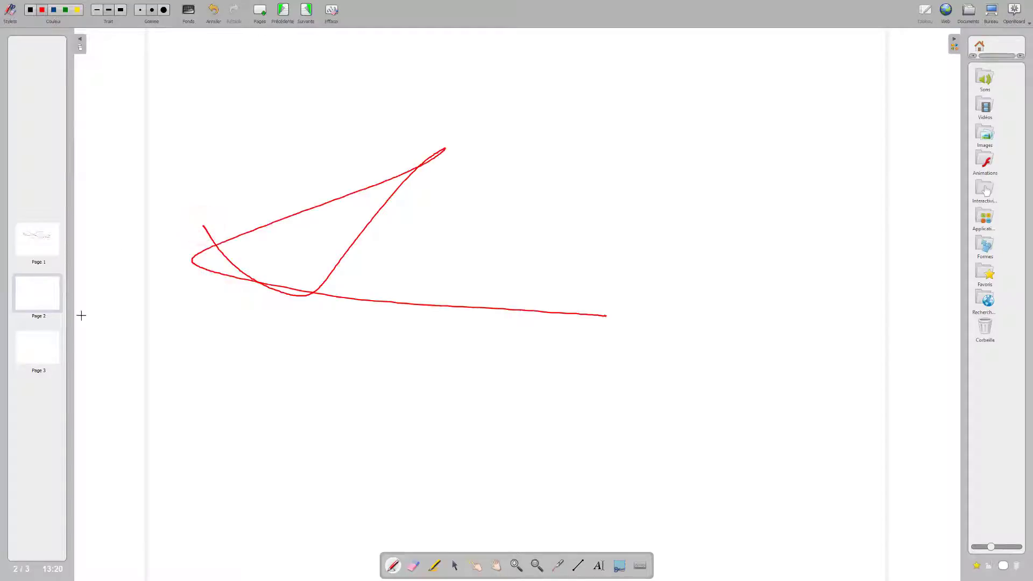
pyautogui.click(32, 349)
pyautogui.moveTo(398, 195)
pyautogui.mouseDown()
pyautogui.moveTo(570, 316)
pyautogui.moveTo(326, 210)
pyautogui.moveTo(303, 214)
pyautogui.mouseUp()
pyautogui.click(969, 12)
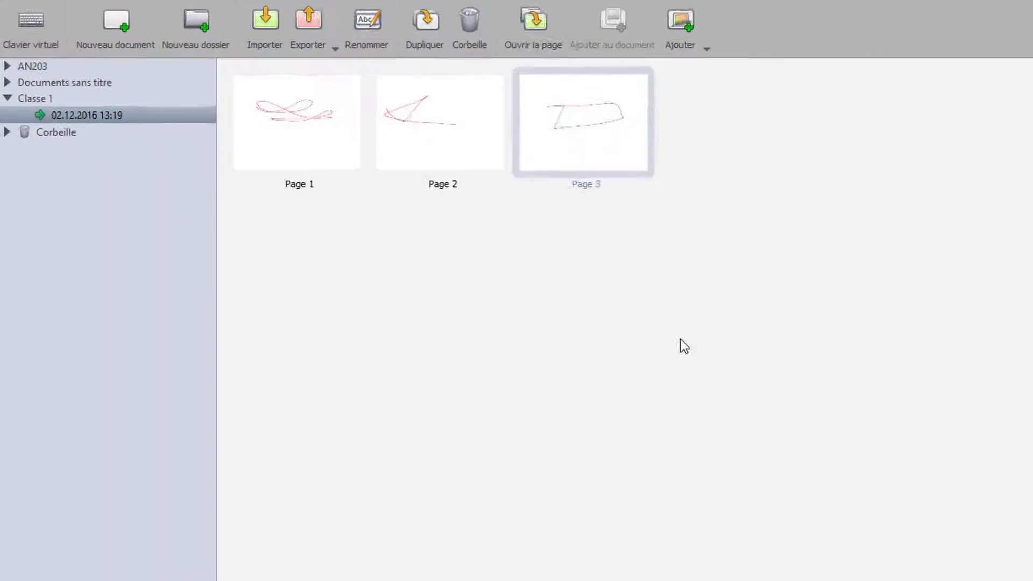
# Step: Reorder the pages by moving the rectangular drawing to the front and the looping drawing to the end
pyautogui.doubleClick(678, 161)
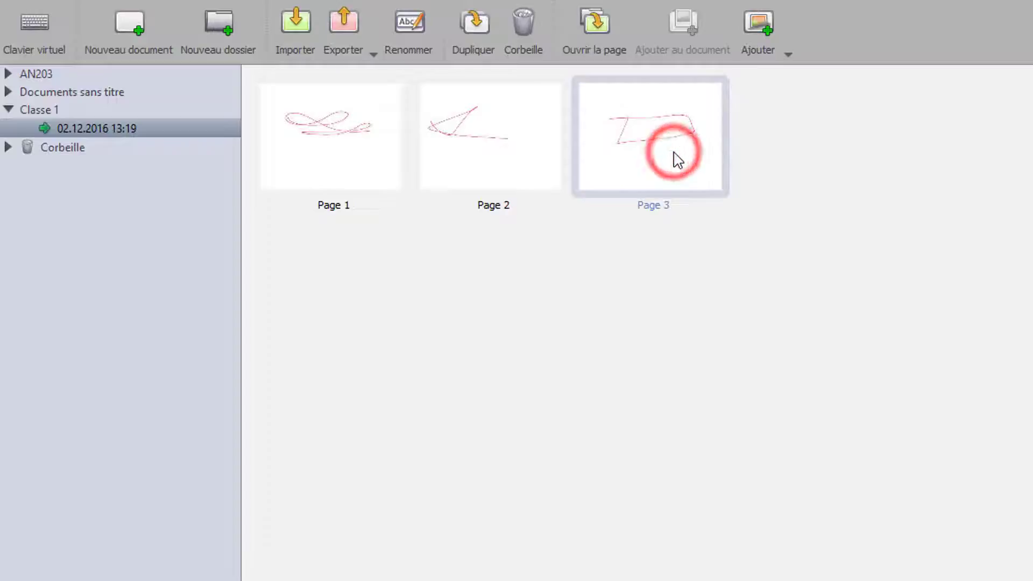
pyautogui.moveTo(678, 161); pyautogui.dragTo(407, 166)
pyautogui.moveTo(338, 155); pyautogui.dragTo(732, 164)
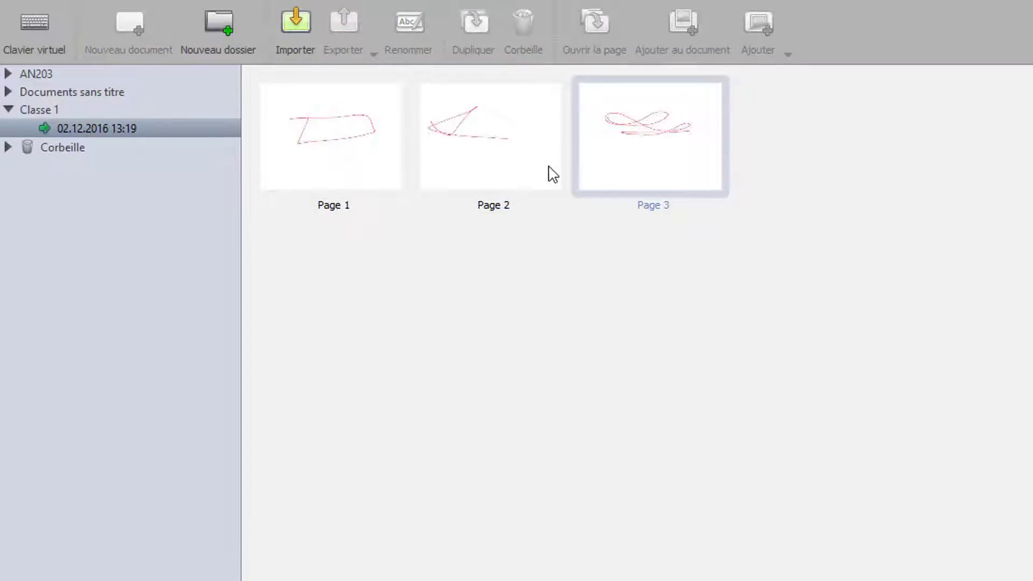
# Step: Add the pages of the PDF file camus_le_mythe_de_sisyphe from the Philosophie folder to the current document
pyautogui.click(461, 168)
pyautogui.click(364, 148)
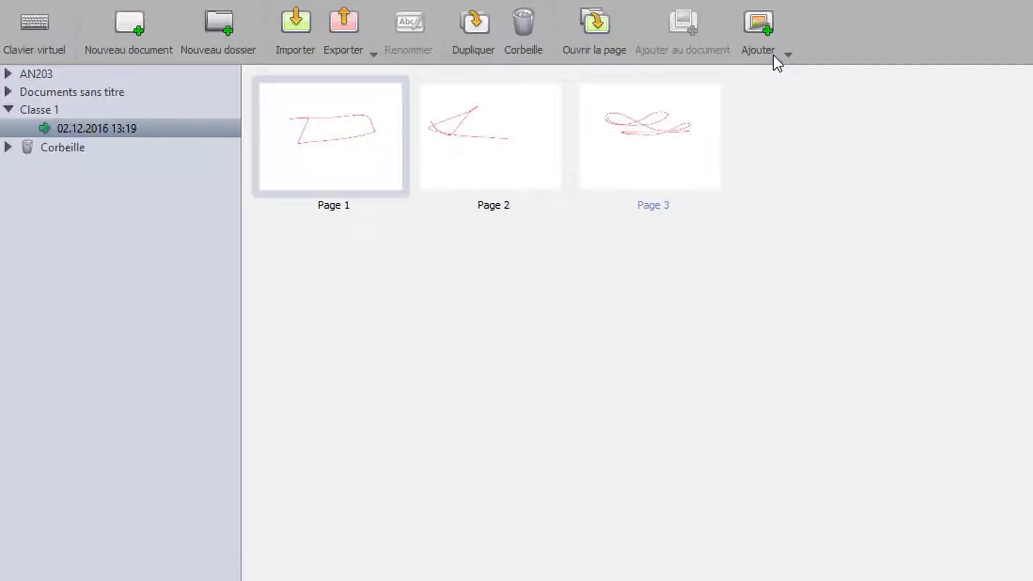
pyautogui.click(758, 28)
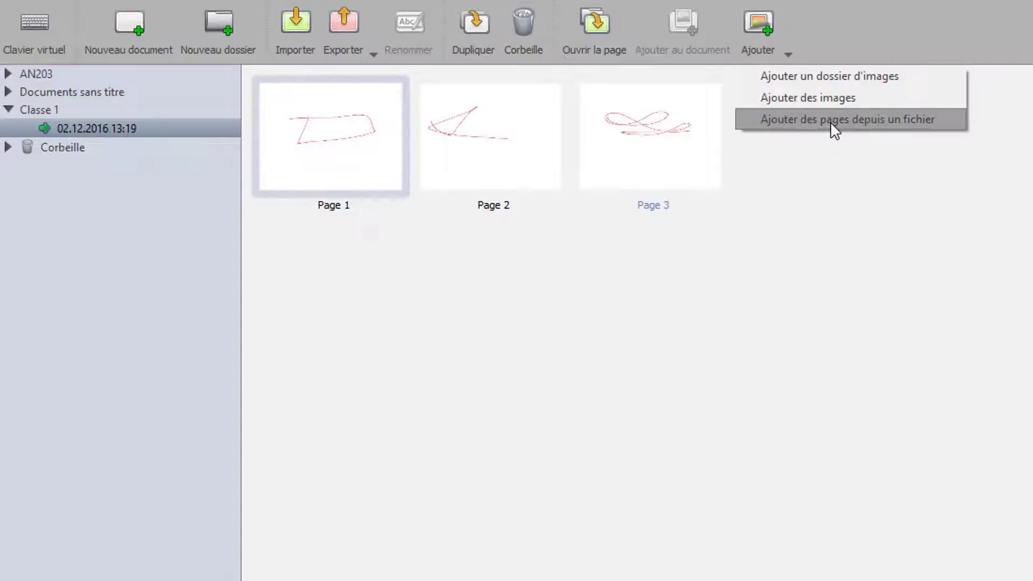
pyautogui.click(864, 121)
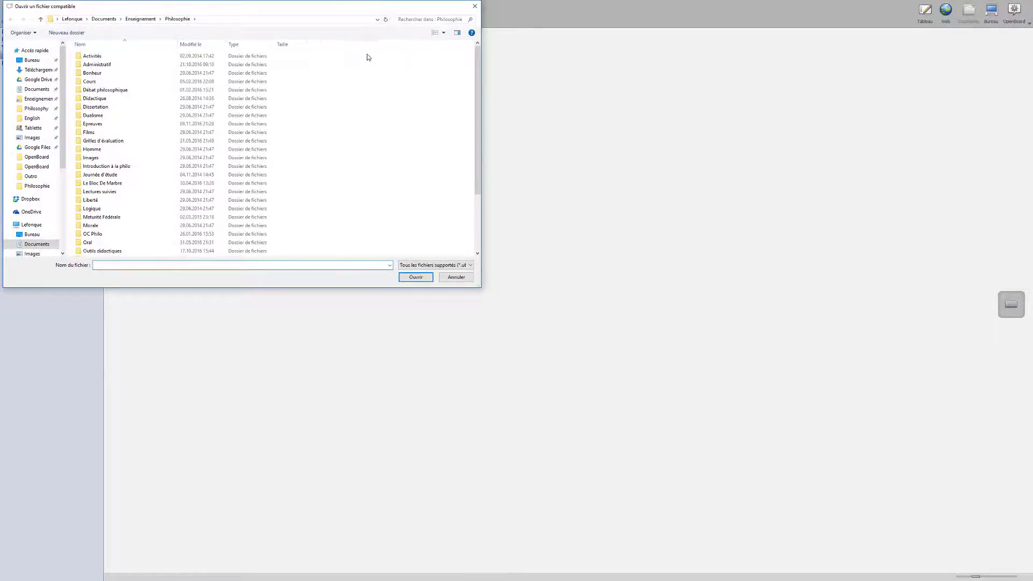
pyautogui.scroll(-3, 232, 150)
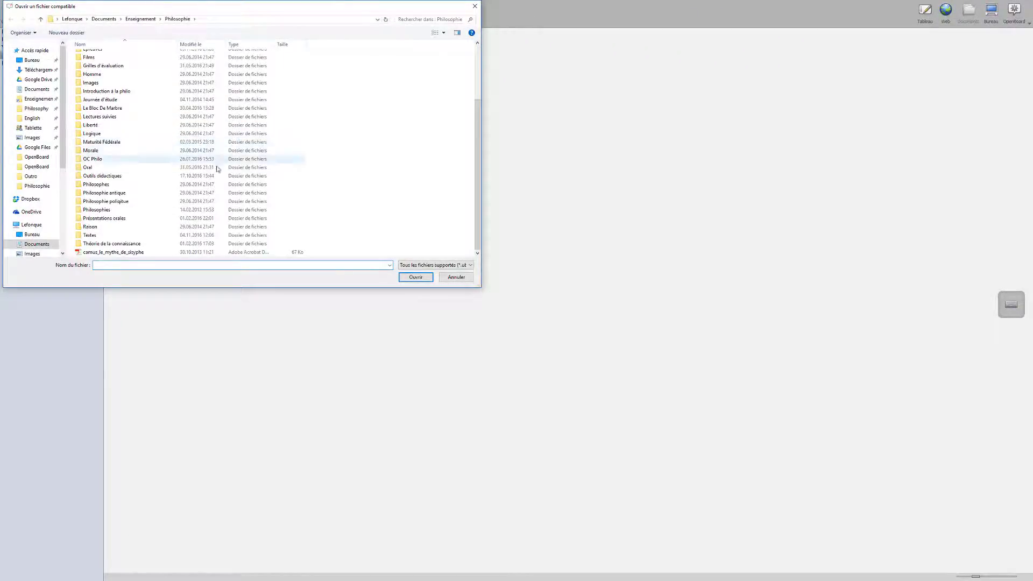
pyautogui.click(139, 253)
pyautogui.click(416, 277)
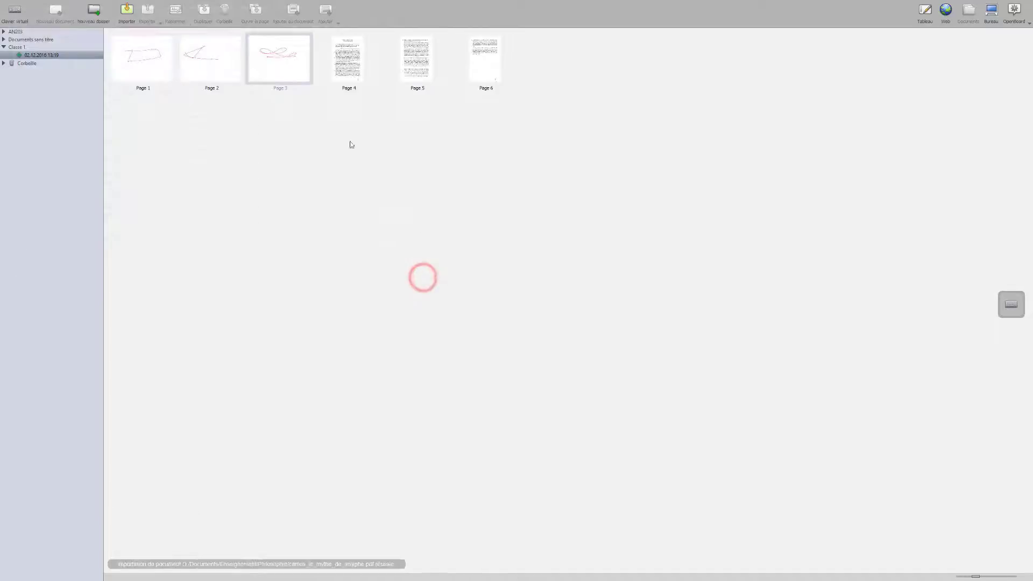
# Step: View the imported text pages 4 to 6 on the board and return to the document overview
pyautogui.doubleClick(347, 60)
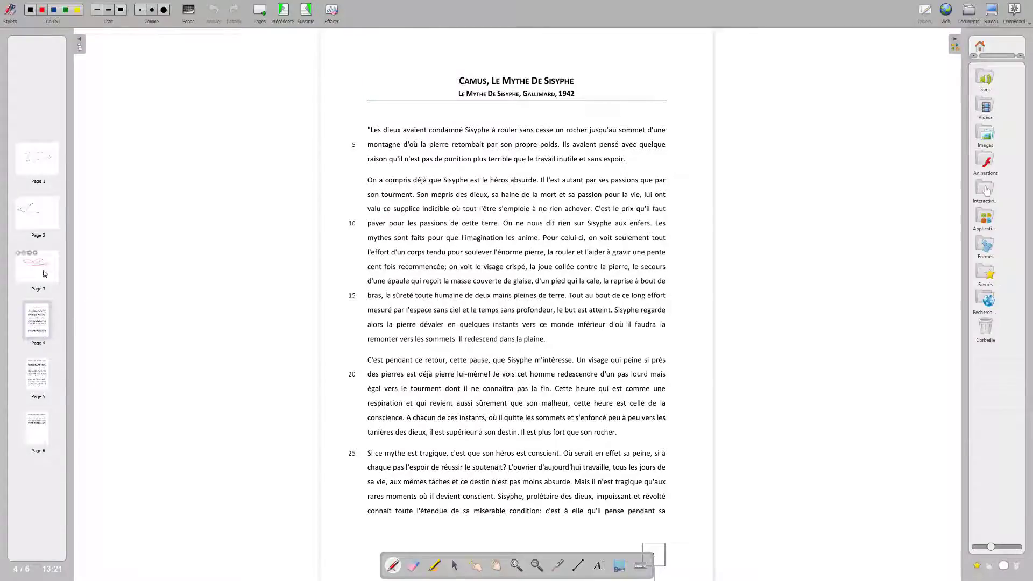
pyautogui.click(27, 374)
pyautogui.click(35, 423)
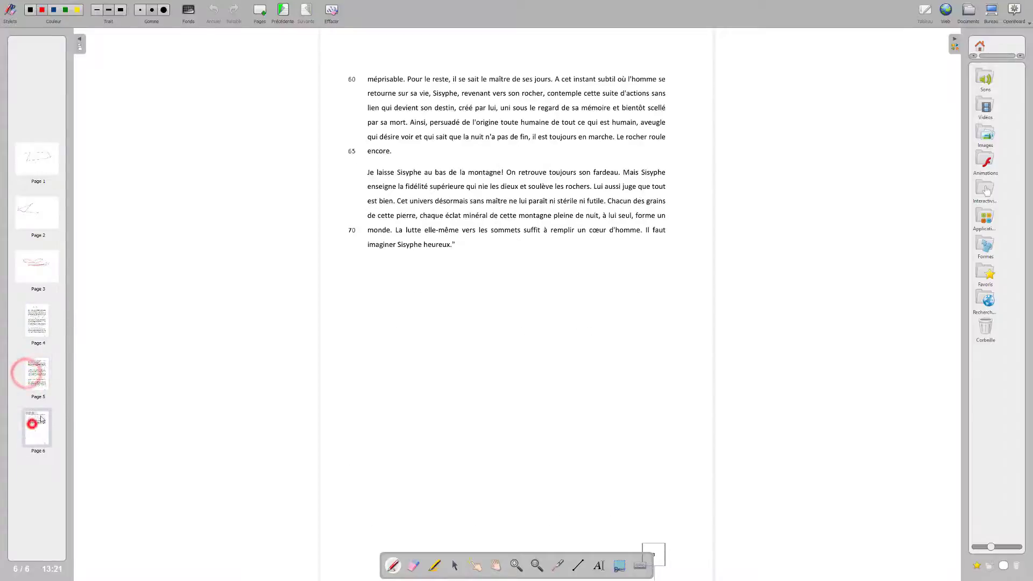
pyautogui.click(979, 11)
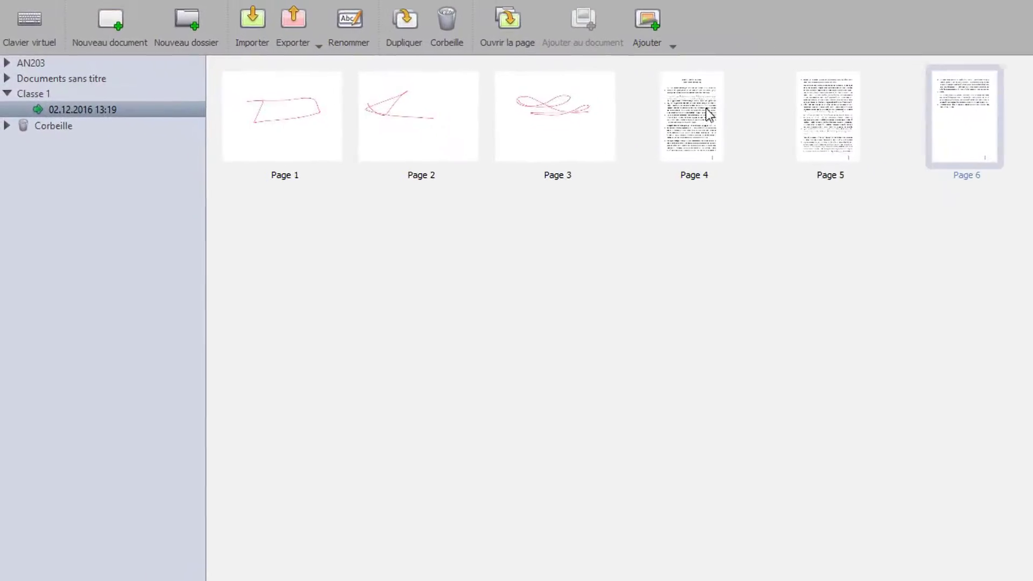
# Step: Move the first imported text page to the beginning of the document
pyautogui.moveTo(486, 76); pyautogui.dragTo(179, 87)
pyautogui.moveTo(257, 126); pyautogui.dragTo(270, 130)
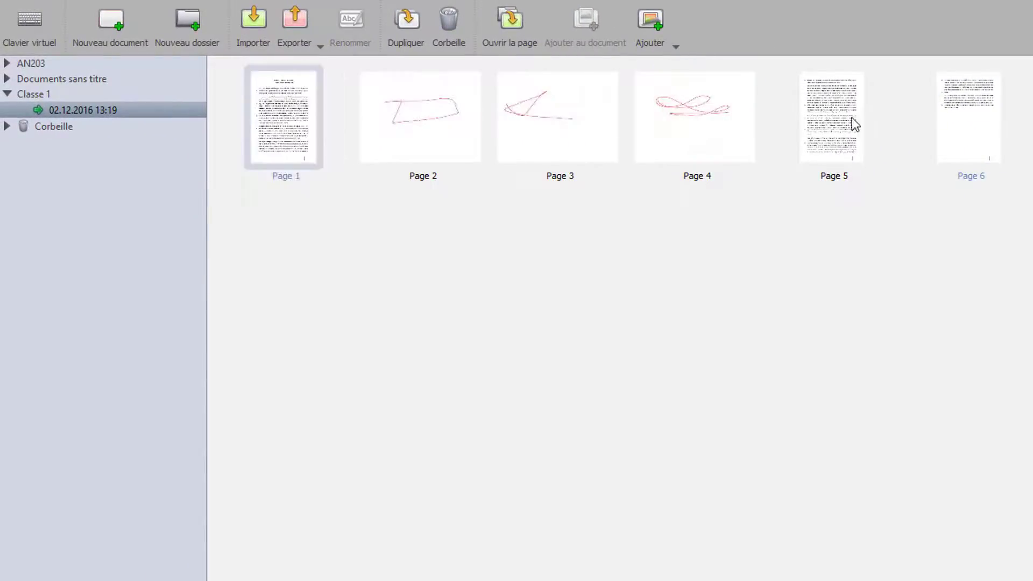
# Step: Move the other two imported text pages directly after page 1, ahead of the drawings
pyautogui.moveTo(849, 121); pyautogui.dragTo(441, 129)
pyautogui.moveTo(977, 132); pyautogui.dragTo(540, 131)
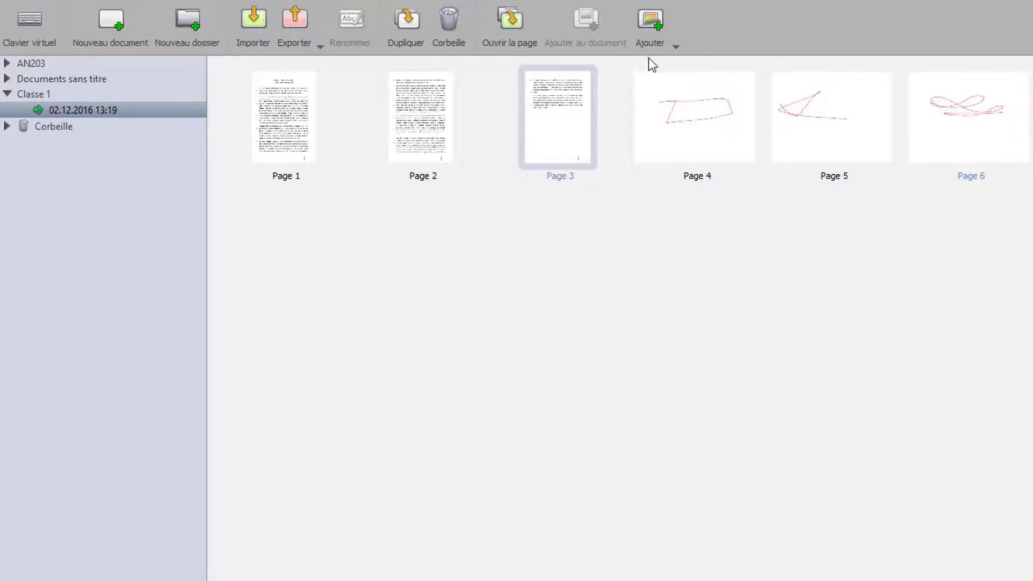
# Step: Add the Haute-route team photo from the Images folder to the document as a new page
pyautogui.click(651, 39)
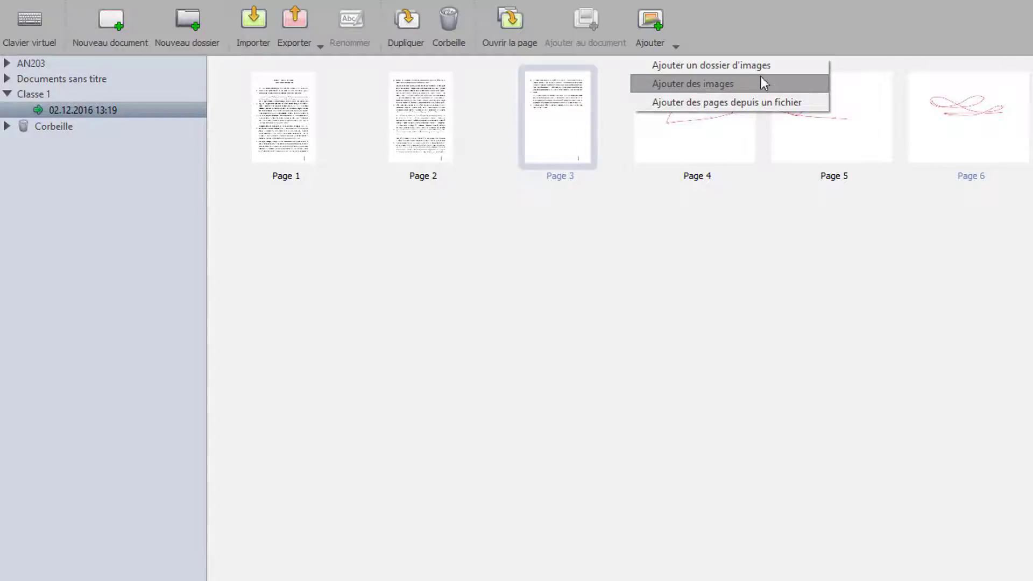
pyautogui.click(729, 81)
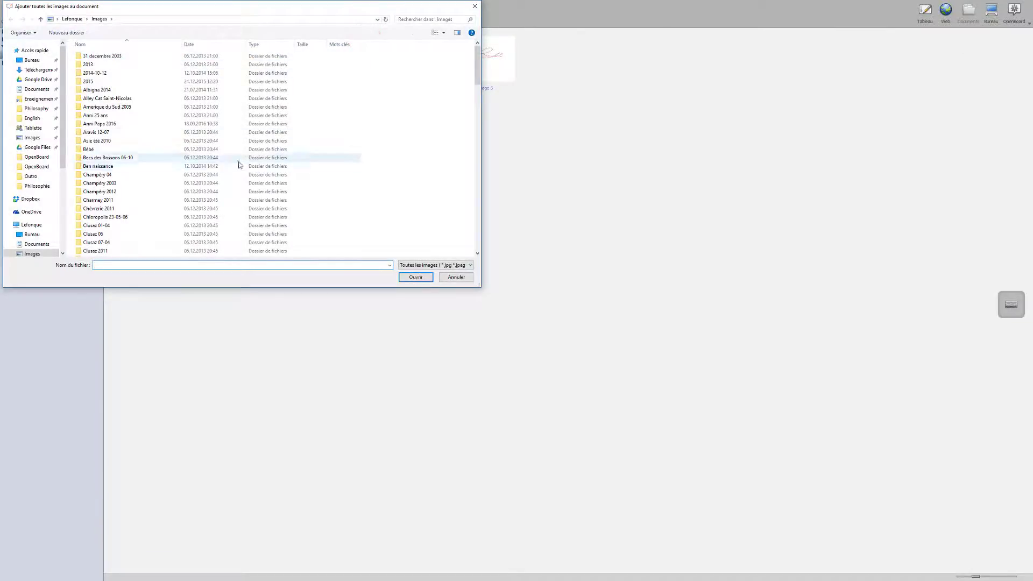
pyautogui.scroll(-2, 237, 164)
pyautogui.moveTo(478, 88); pyautogui.dragTo(481, 259)
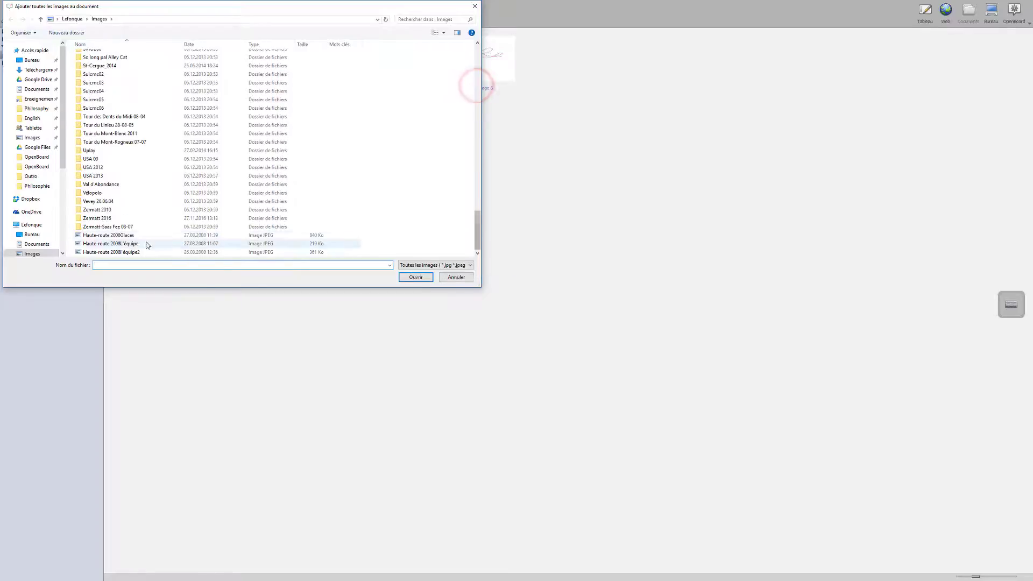
pyautogui.click(127, 244)
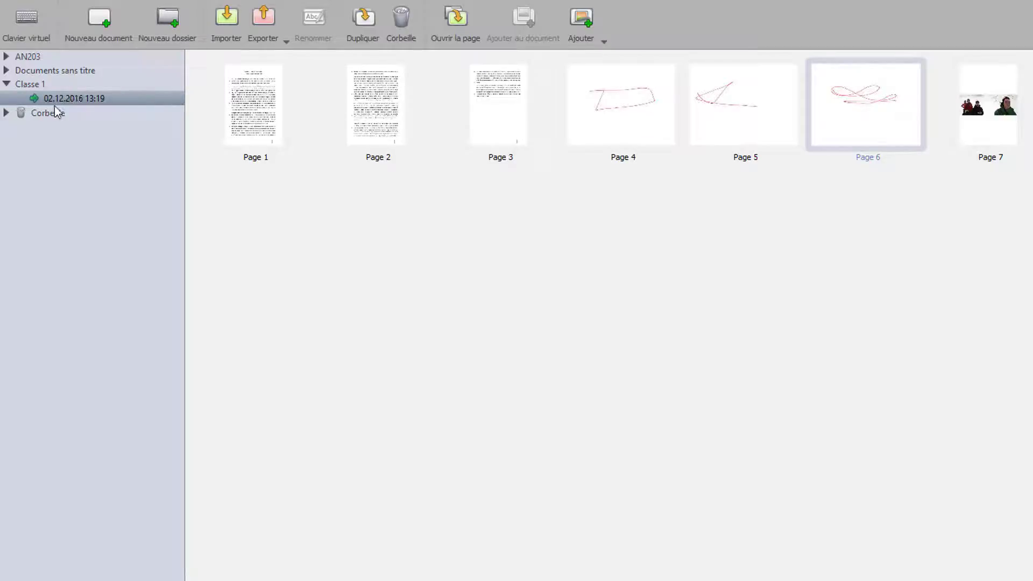
# Step: Create a new document with its default name in the Classe 1 folder and expand the Documents sans titre folder
pyautogui.click(28, 84)
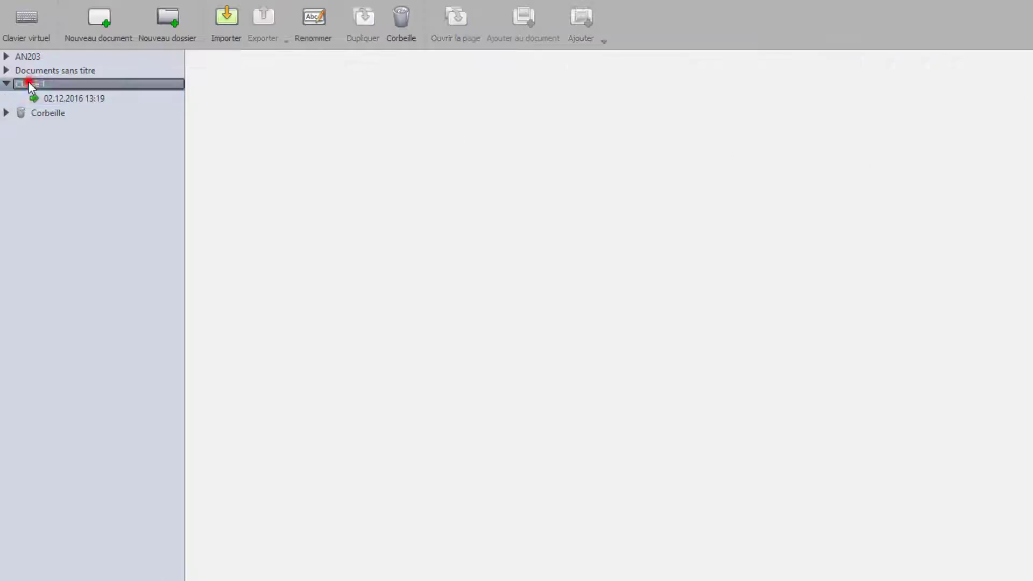
pyautogui.click(100, 19)
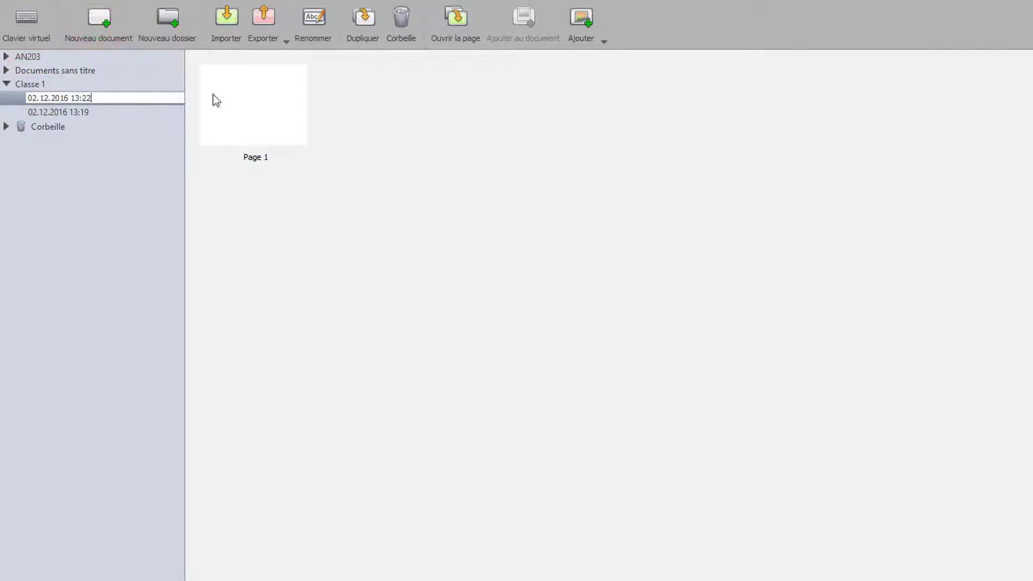
pyautogui.click(69, 112)
pyautogui.click(69, 102)
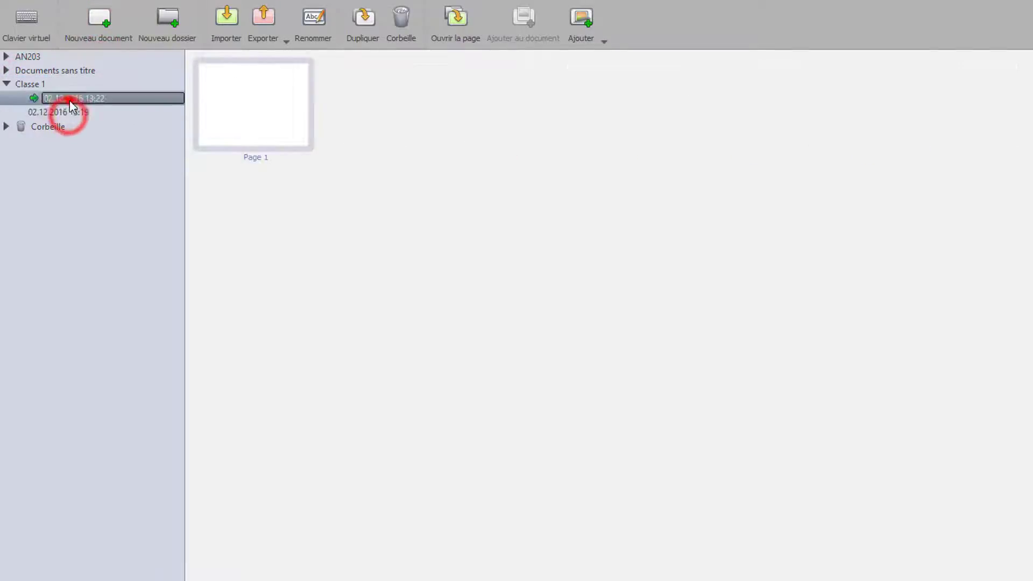
pyautogui.click(70, 101)
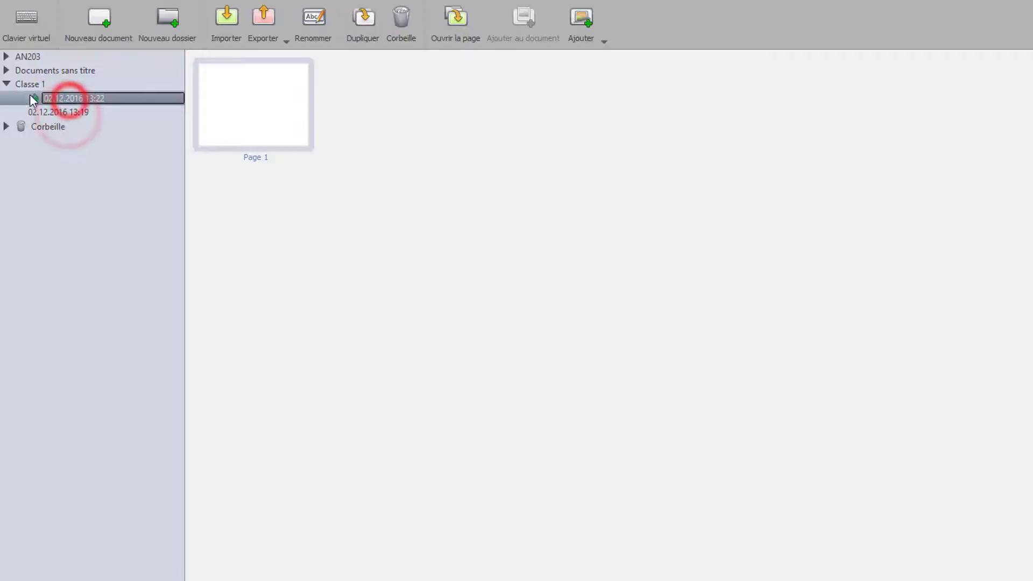
pyautogui.click(6, 71)
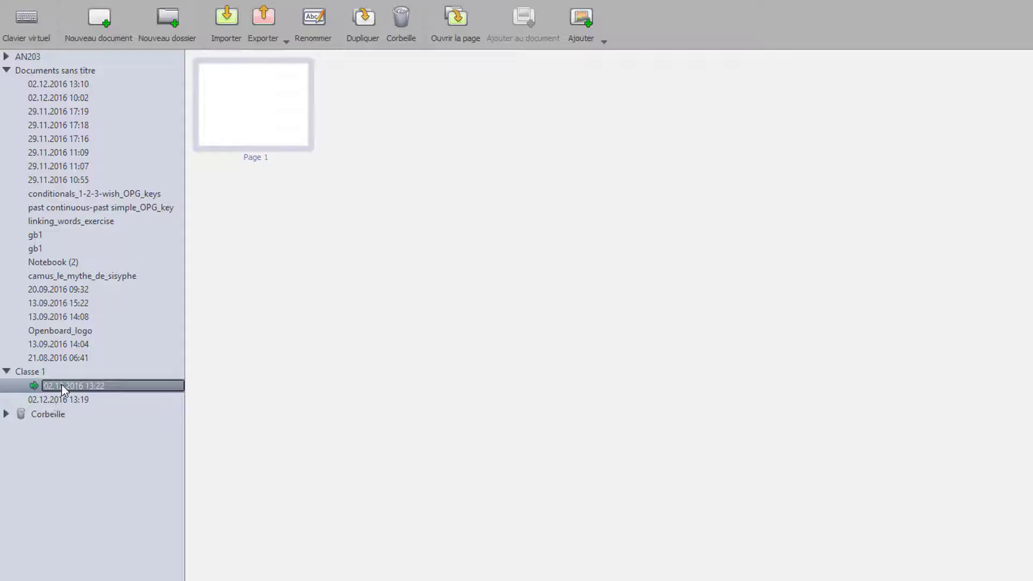
# Step: Import the PDF camus_le_mythe_de_sisyphe from the Philosophie folder as a separate document in Classe 1
pyautogui.click(63, 398)
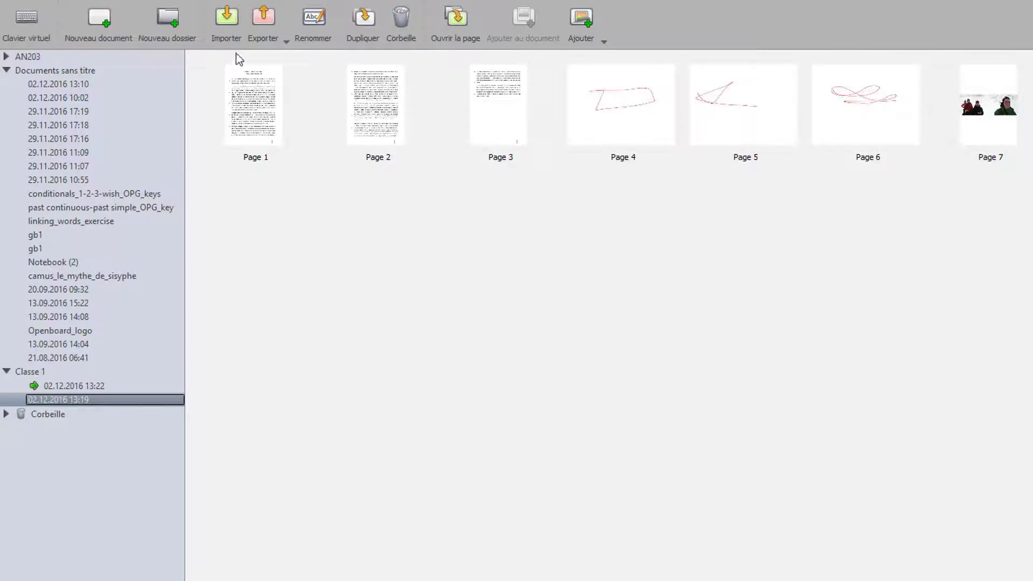
pyautogui.click(230, 18)
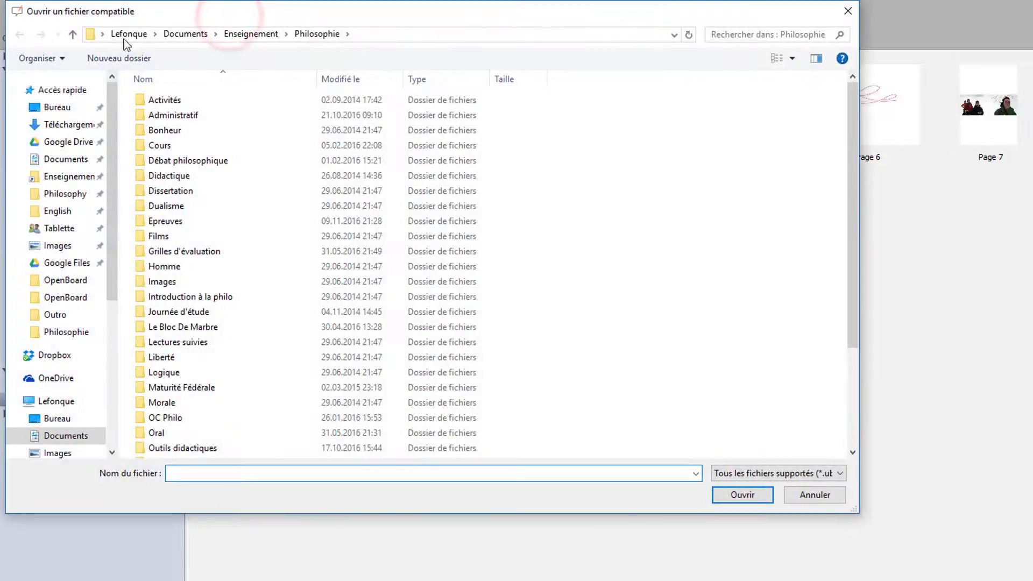
pyautogui.moveTo(855, 144); pyautogui.dragTo(861, 274)
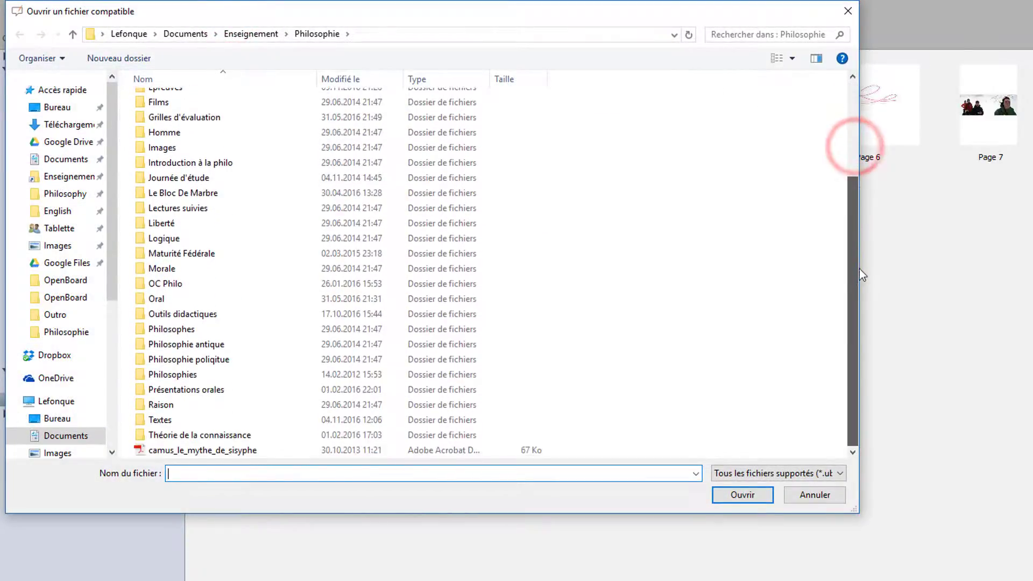
pyautogui.click(204, 450)
pyautogui.click(742, 501)
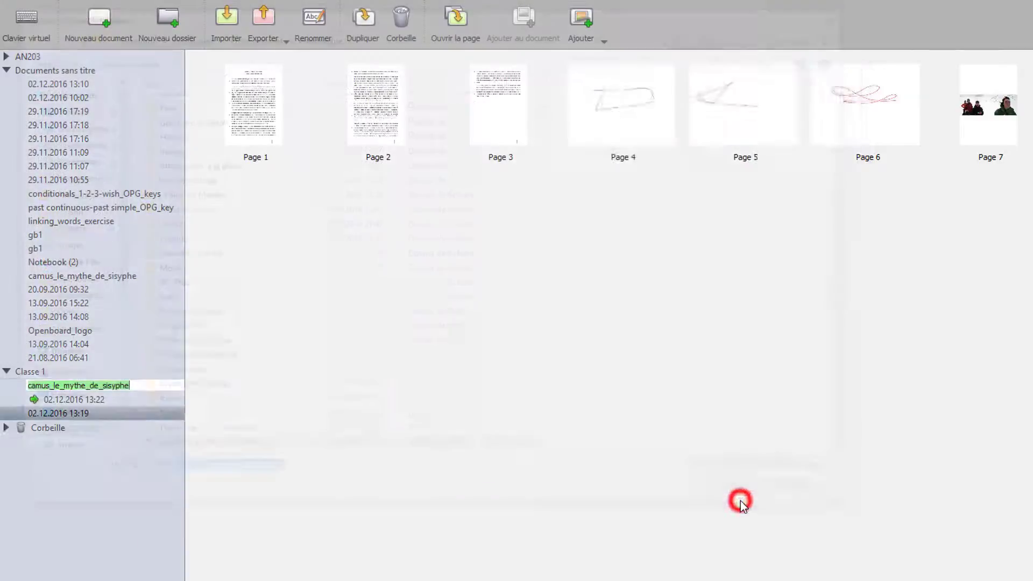
# Step: Compare the pages of the three documents in the Classe 1 folder
pyautogui.click(55, 401)
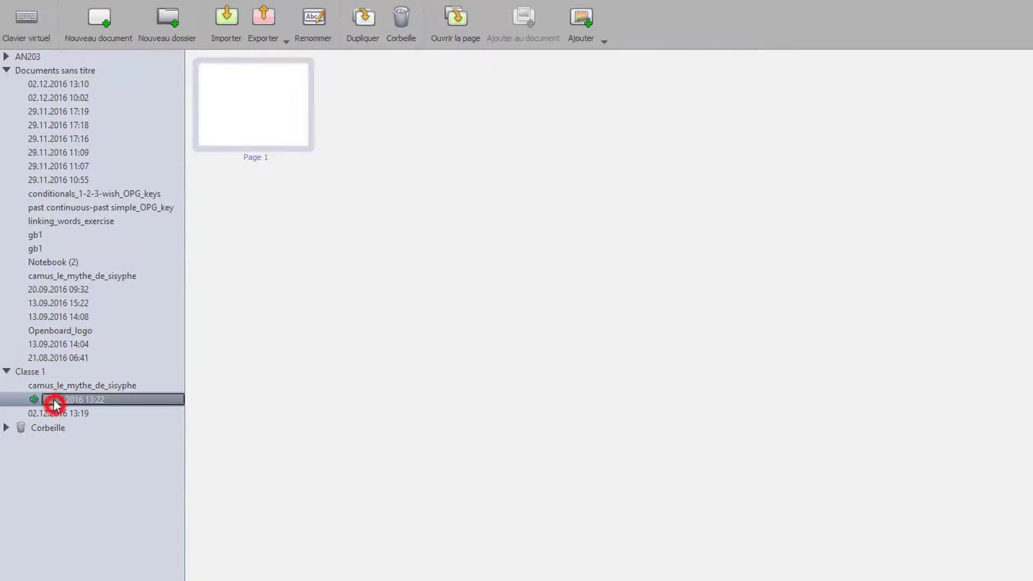
pyautogui.click(53, 386)
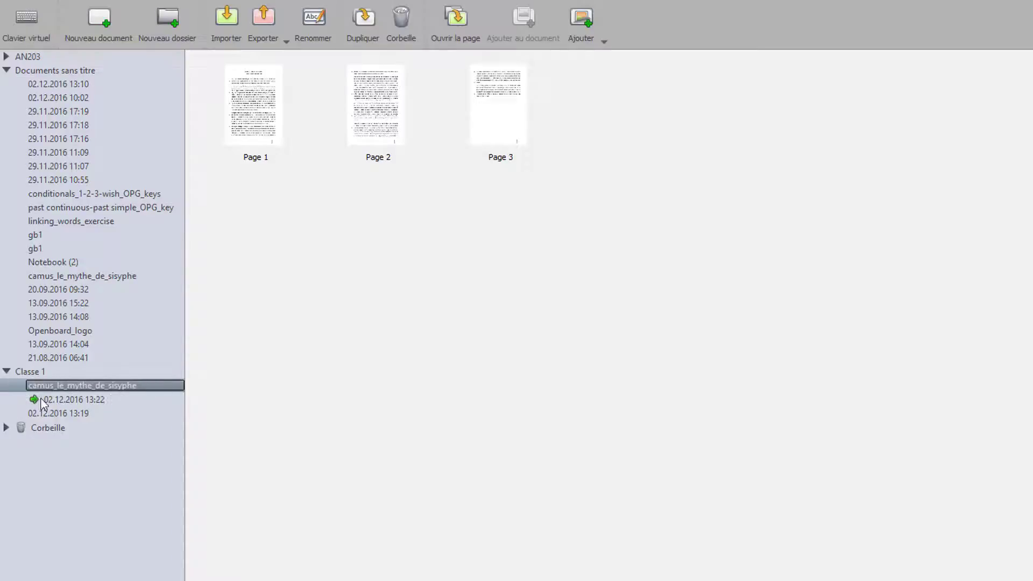
pyautogui.click(104, 402)
pyautogui.click(99, 387)
pyautogui.click(91, 403)
pyautogui.click(79, 414)
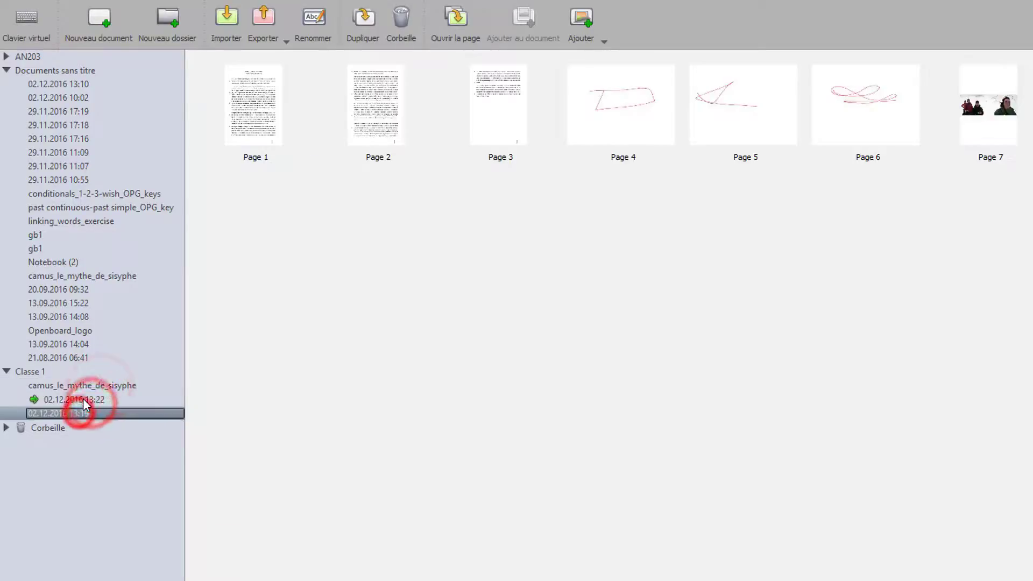
pyautogui.click(84, 386)
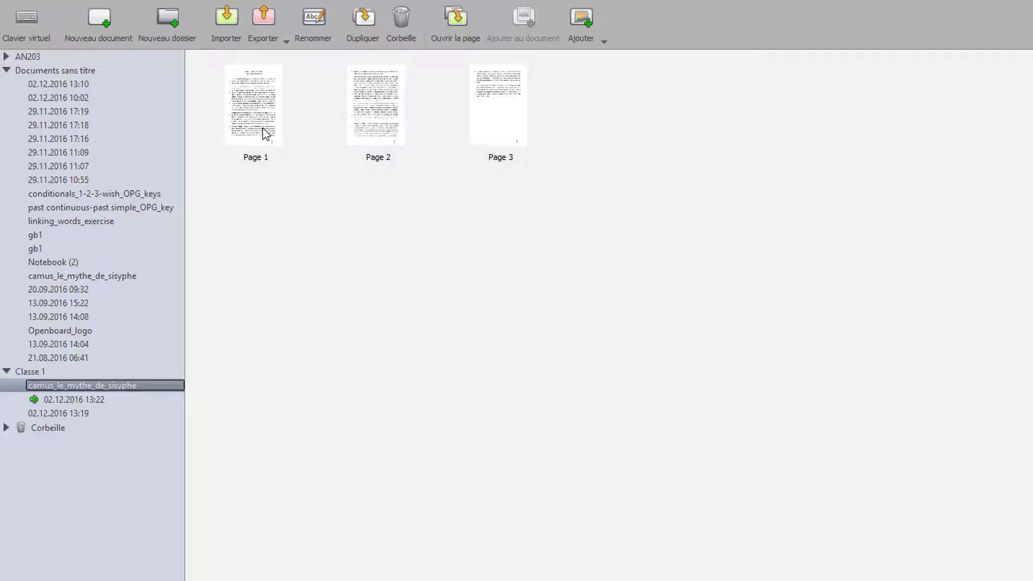
pyautogui.click(94, 400)
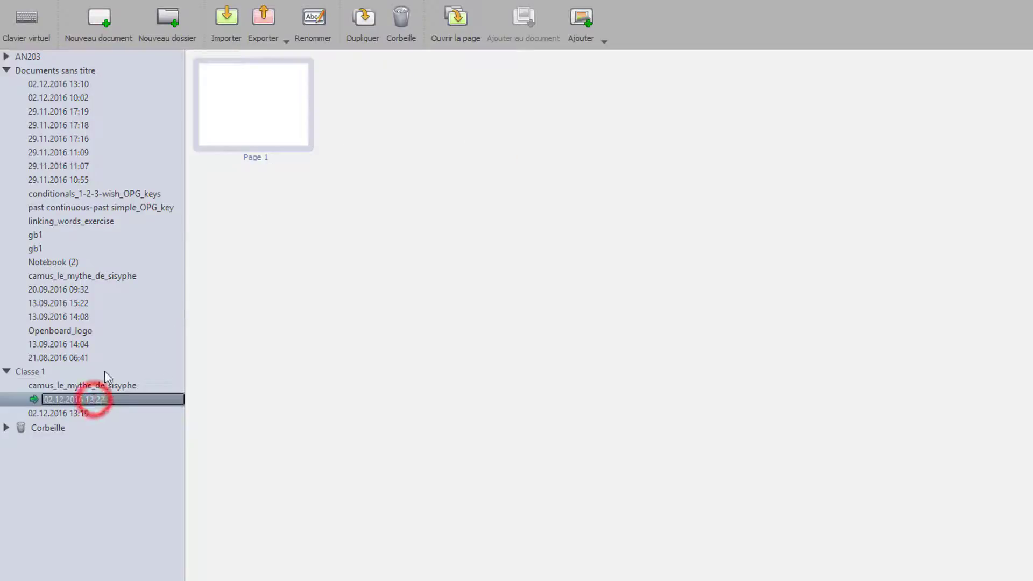
# Step: Duplicate the document 02.12.2016 13:19 in Classe 1, keep the copy's default name and select the copy
pyautogui.click(70, 413)
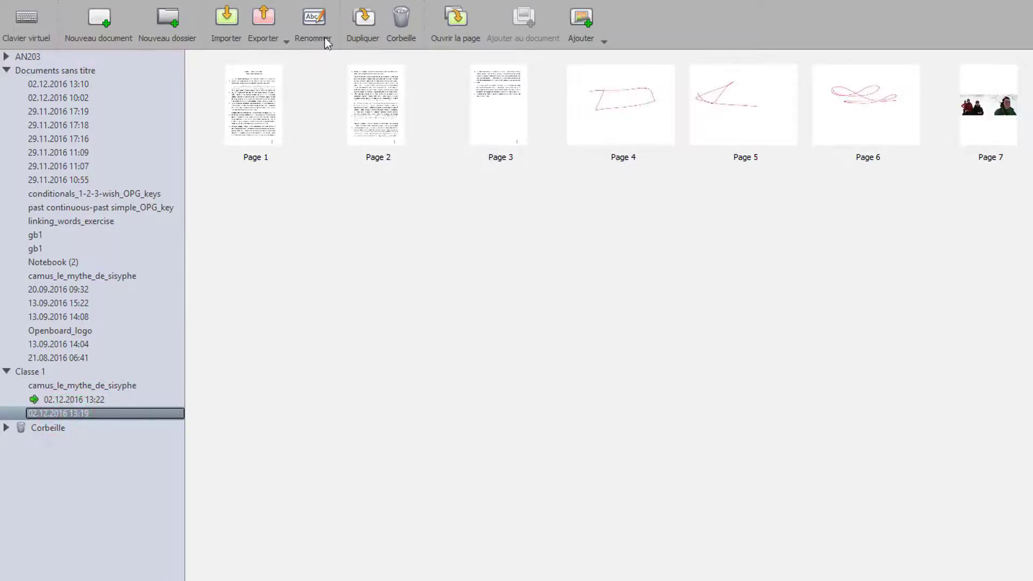
pyautogui.click(364, 27)
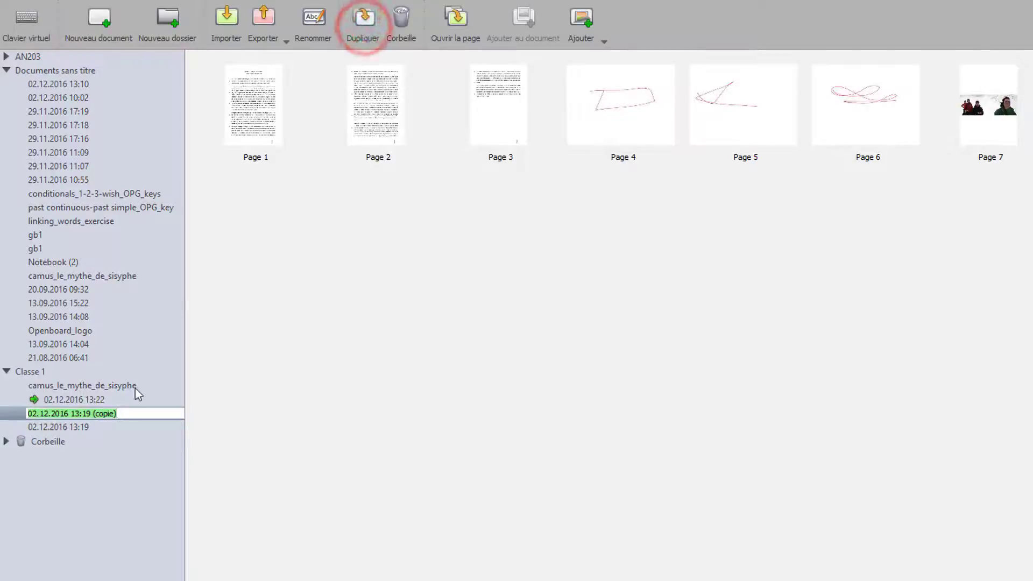
pyautogui.click(85, 428)
pyautogui.click(88, 415)
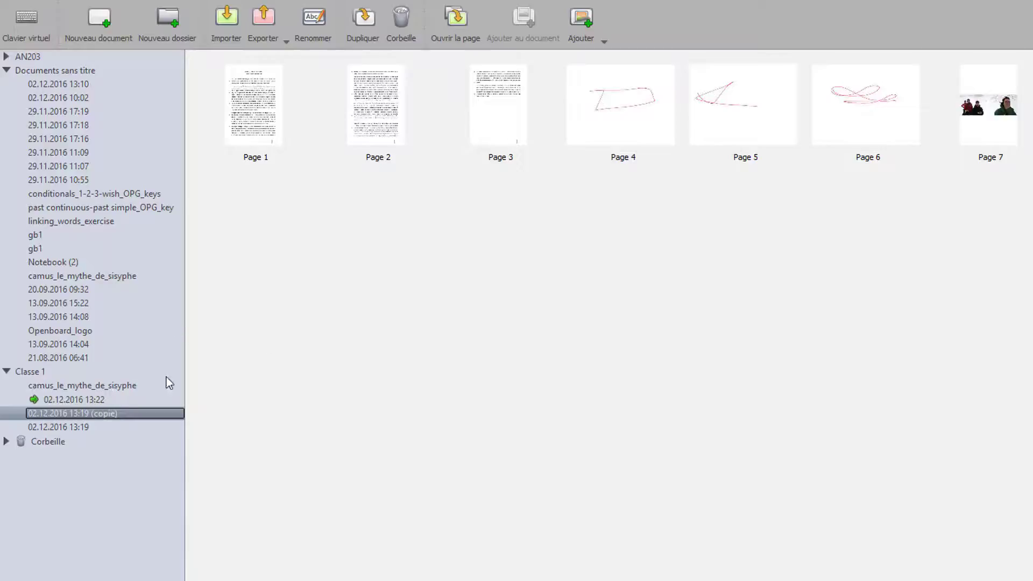
# Step: Copy the photo page from the duplicated document into camus_le_mythe_de_sisyphe in Classe 1 and display that document's pages
pyautogui.click(991, 96)
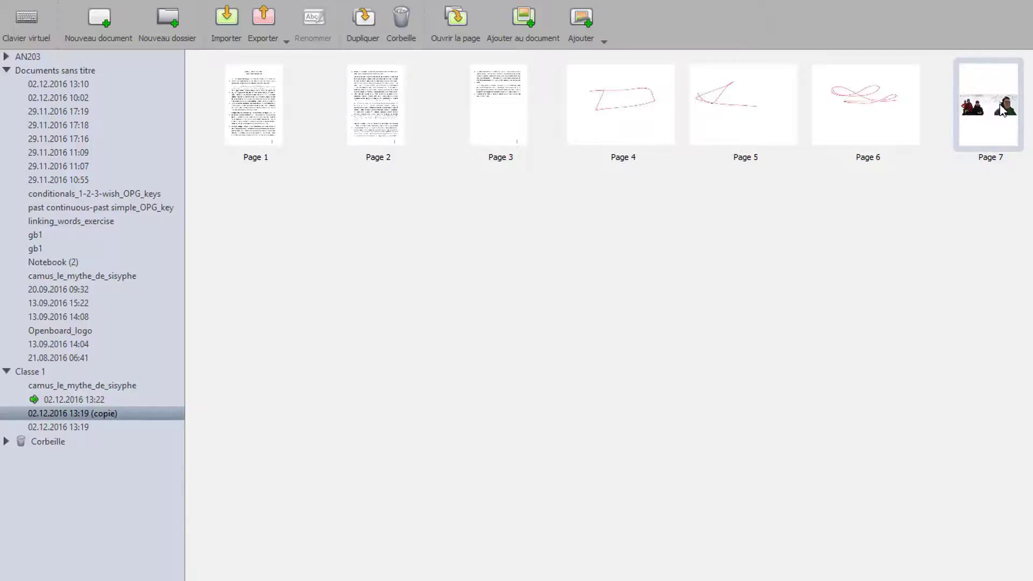
pyautogui.click(998, 110)
pyautogui.moveTo(997, 110); pyautogui.dragTo(122, 379)
pyautogui.doubleClick(128, 387)
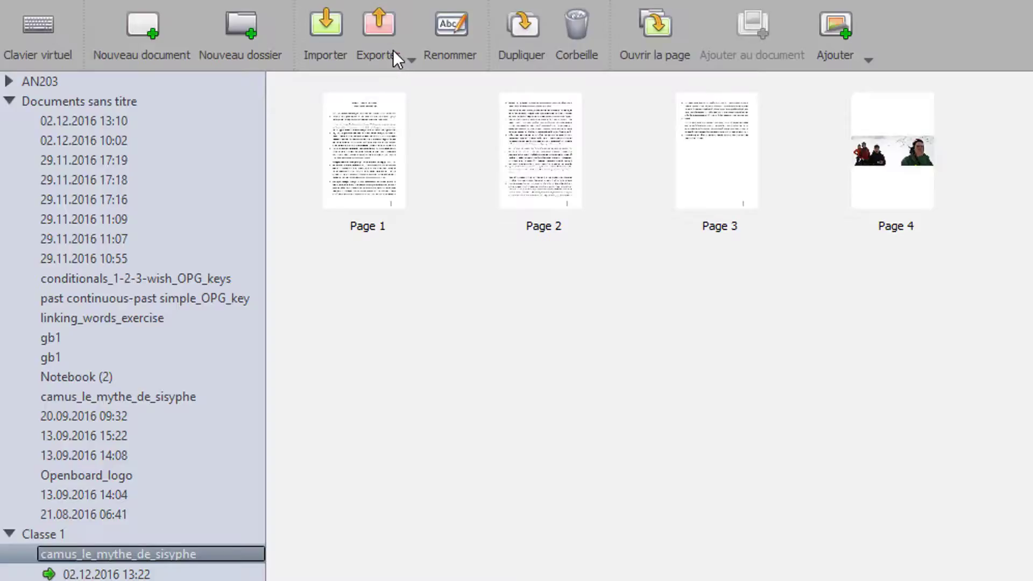
# Step: Export the document as a PDF named Classe 1 camus_le_mythe_de_sisyphe to the Bureau folder
pyautogui.click(393, 49)
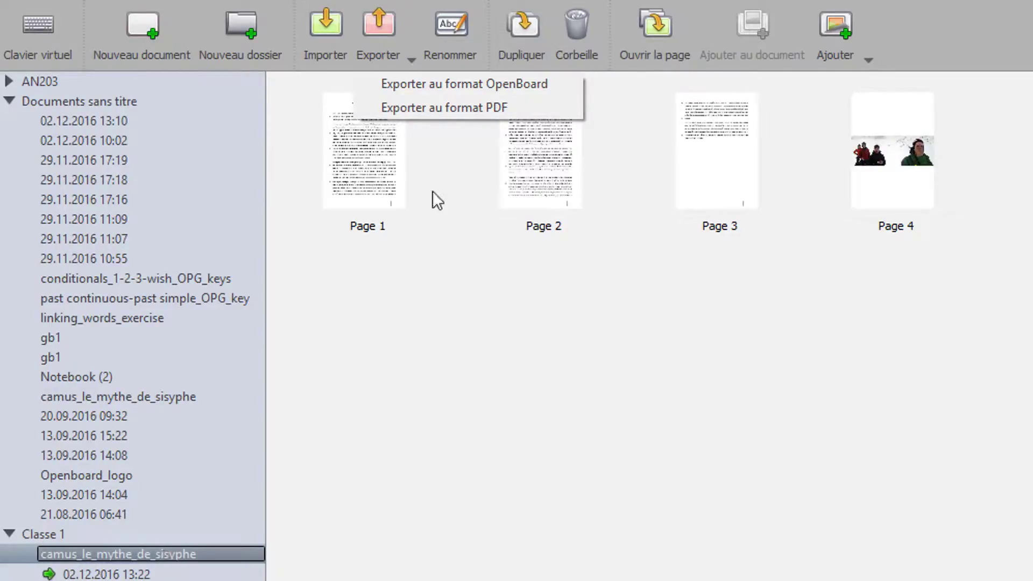
pyautogui.click(464, 106)
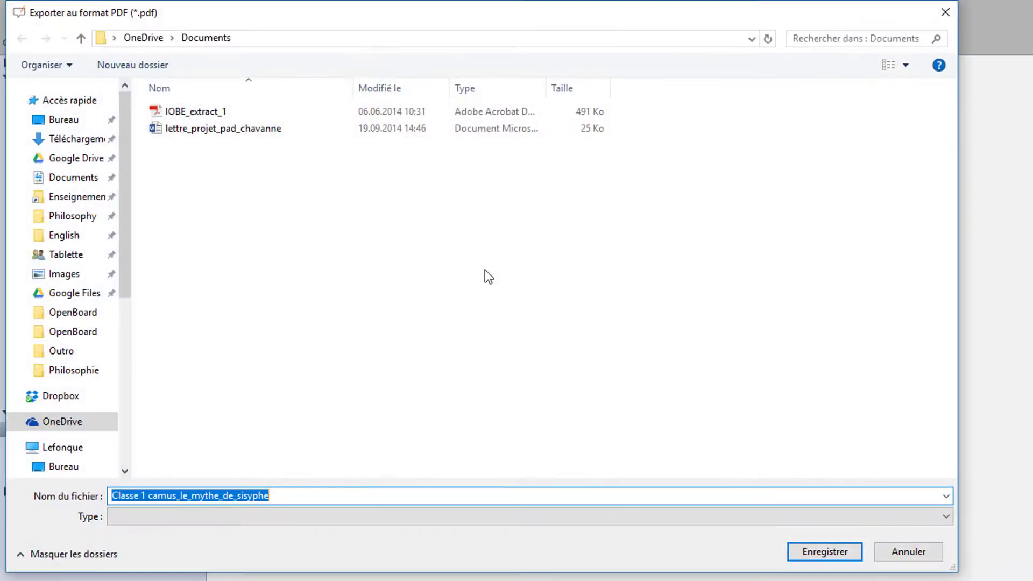
pyautogui.click(122, 135)
pyautogui.click(102, 117)
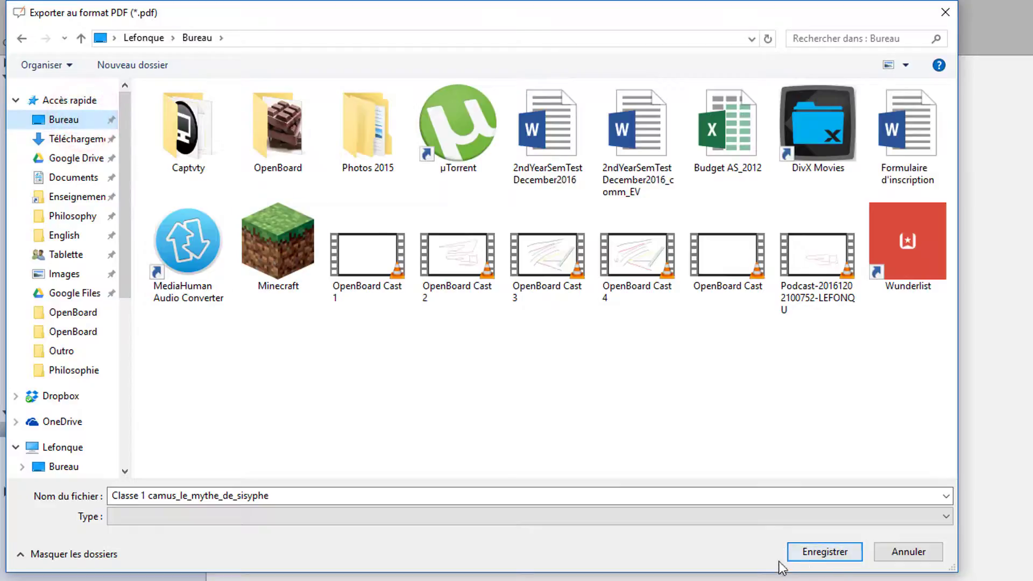
pyautogui.click(808, 556)
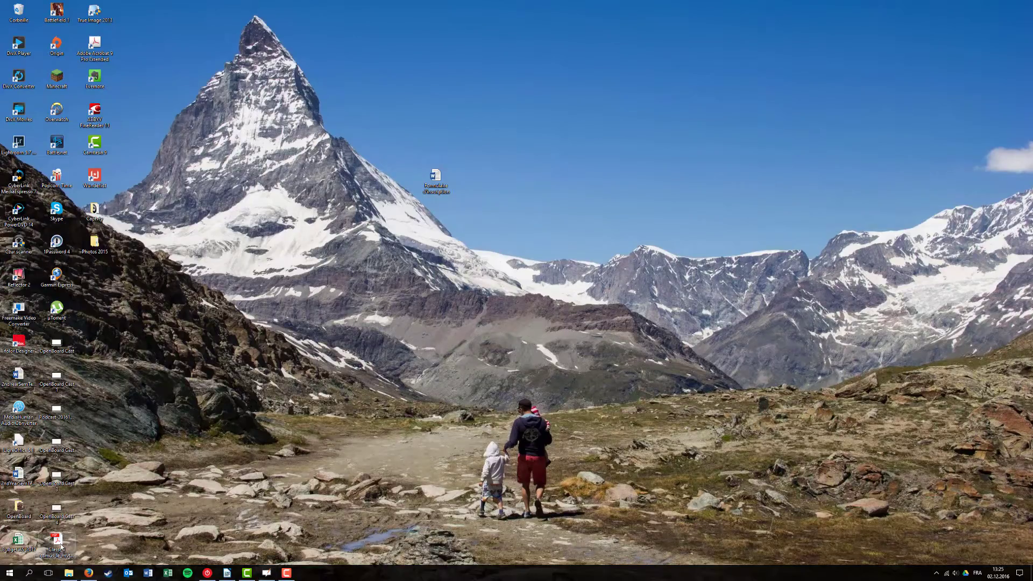
# Step: Move the exported PDF to an empty area of the desktop, open it and look through its pages
pyautogui.moveTo(56, 541); pyautogui.dragTo(635, 143)
pyautogui.doubleClick(626, 143)
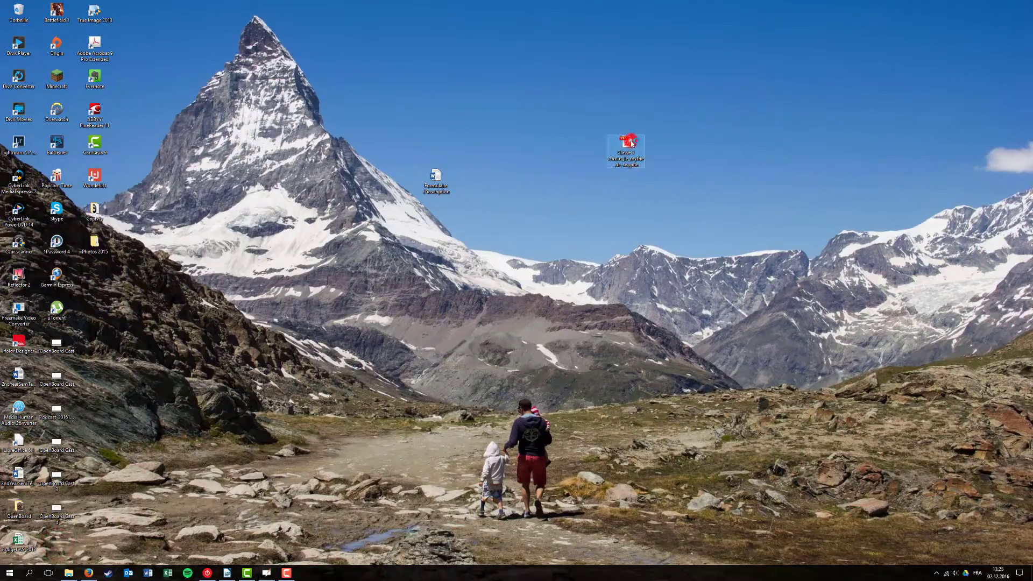
pyautogui.scroll(-3, 592, 170)
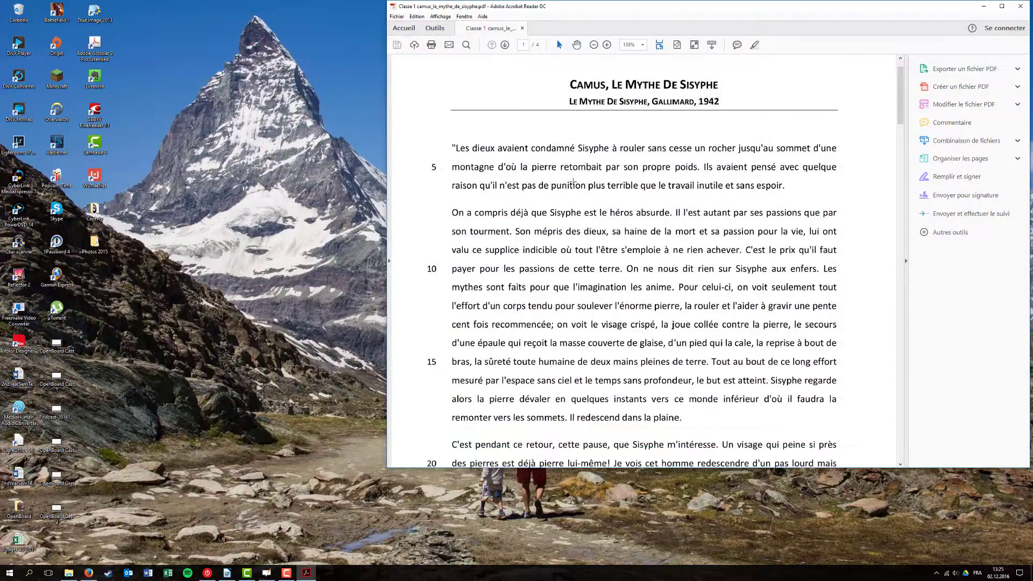
pyautogui.moveTo(899, 121); pyautogui.dragTo(901, 251)
pyautogui.moveTo(898, 303)
pyautogui.mouseDown()
pyautogui.moveTo(902, 439)
pyautogui.moveTo(908, 304)
pyautogui.mouseUp()
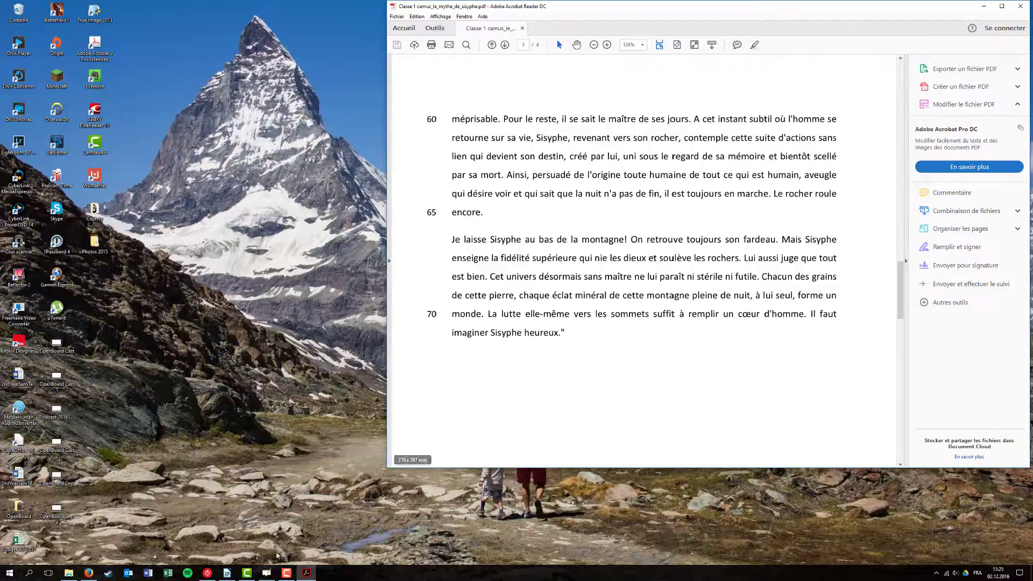
# Step: Switch back to OpenBoard and open page 1 of camus_le_mythe_de_sisyphe on the board
pyautogui.click(267, 573)
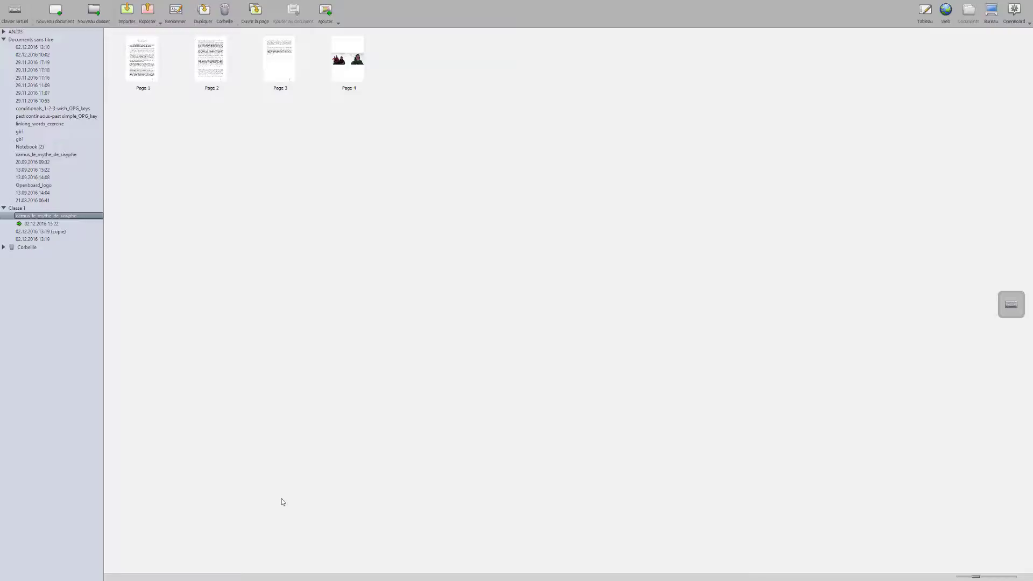
pyautogui.doubleClick(142, 70)
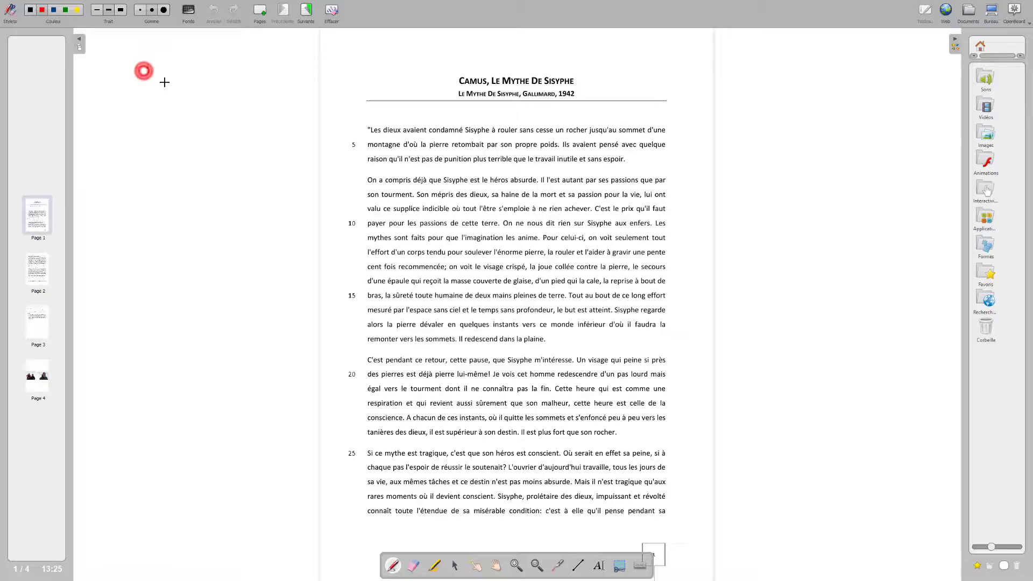
# Step: Draw a red freehand zigzag over the text of page 1 and remove it with the large eraser
pyautogui.moveTo(455, 210)
pyautogui.mouseDown()
pyautogui.moveTo(456, 264)
pyautogui.moveTo(546, 318)
pyautogui.moveTo(637, 335)
pyautogui.mouseUp()
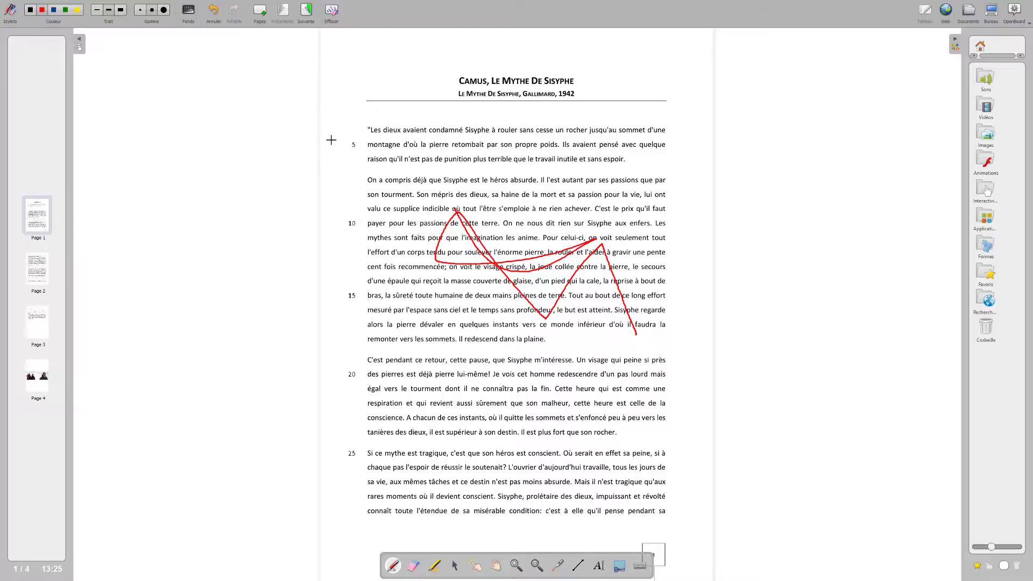
pyautogui.click(163, 9)
pyautogui.moveTo(455, 213)
pyautogui.mouseDown()
pyautogui.moveTo(446, 211)
pyautogui.moveTo(444, 237)
pyautogui.moveTo(487, 263)
pyautogui.moveTo(600, 253)
pyautogui.moveTo(640, 333)
pyautogui.moveTo(600, 279)
pyautogui.moveTo(519, 307)
pyautogui.moveTo(584, 261)
pyautogui.moveTo(538, 301)
pyautogui.moveTo(503, 271)
pyautogui.moveTo(484, 279)
pyautogui.mouseUp()
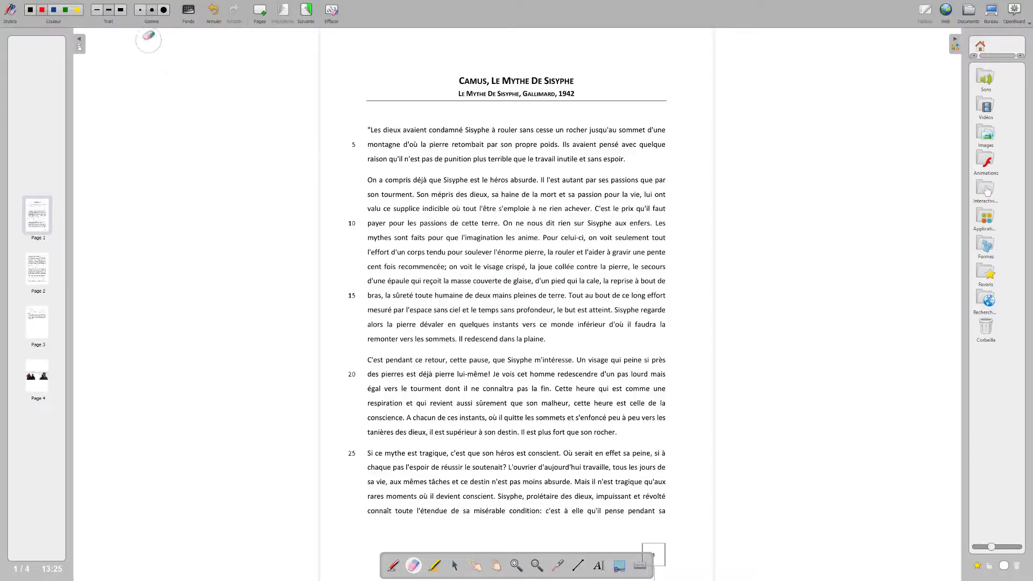
# Step: Return to the document manager and export camus_le_mythe_de_sisyphe in OpenBoard format as Classe 1 camus_le_mythe_de_sisyphe to the Bureau folder
pyautogui.click(971, 11)
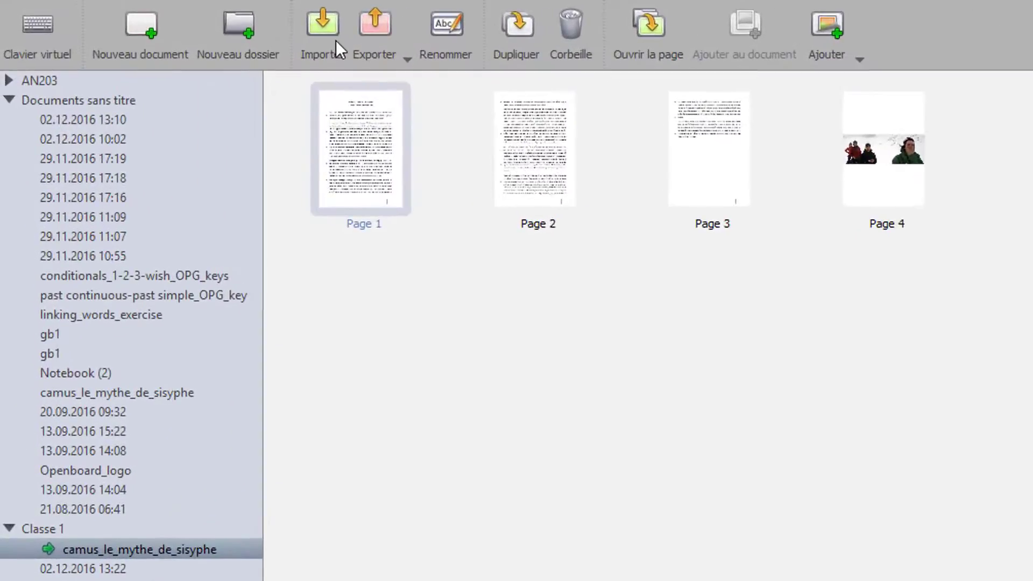
pyautogui.click(389, 40)
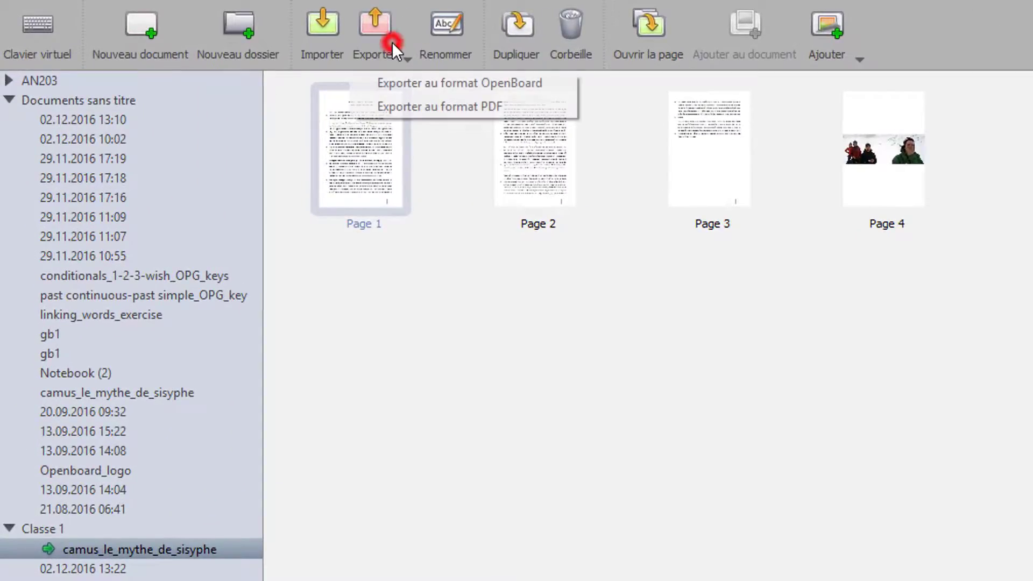
pyautogui.click(408, 82)
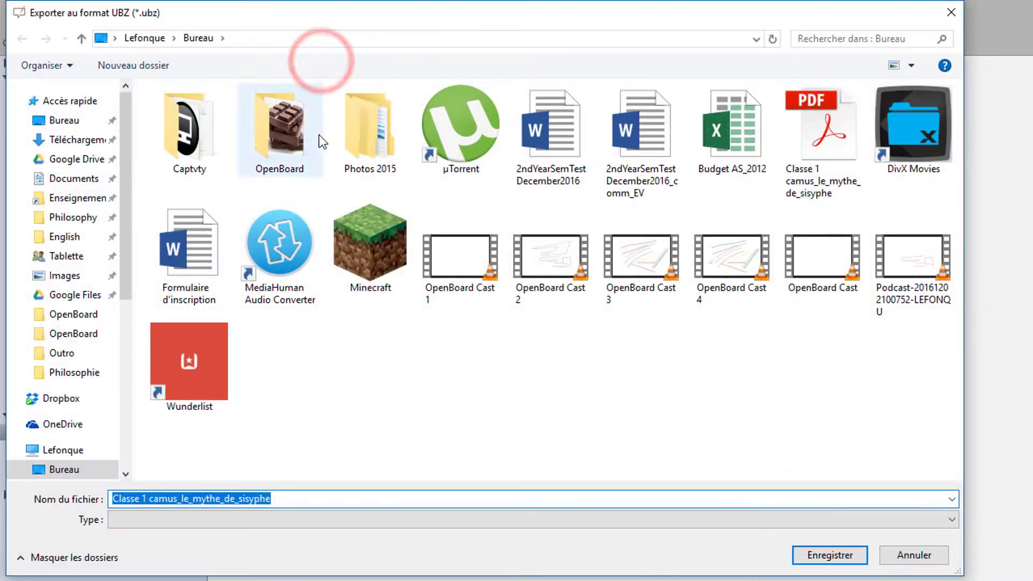
pyautogui.click(941, 520)
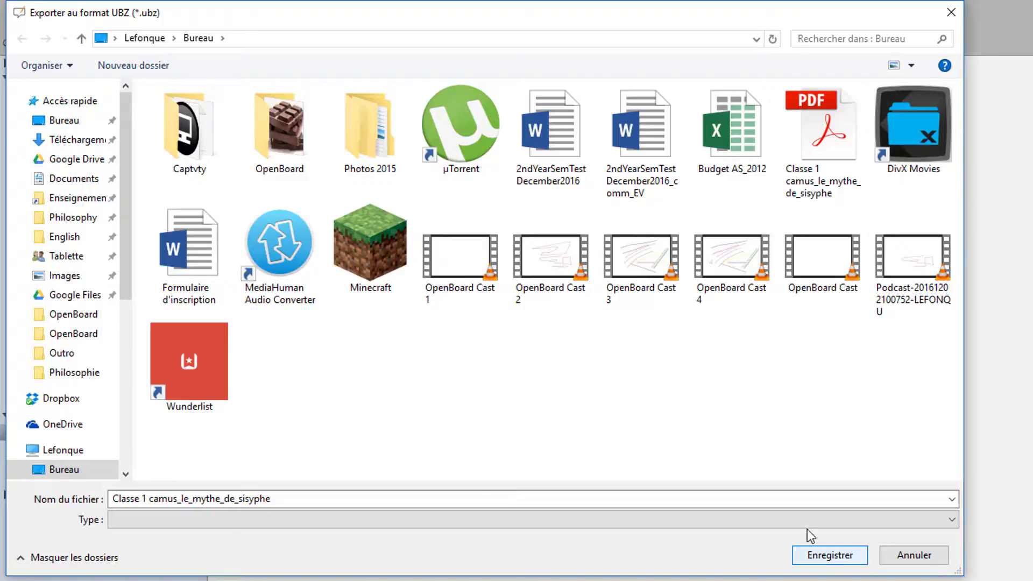
pyautogui.click(67, 119)
pyautogui.click(829, 556)
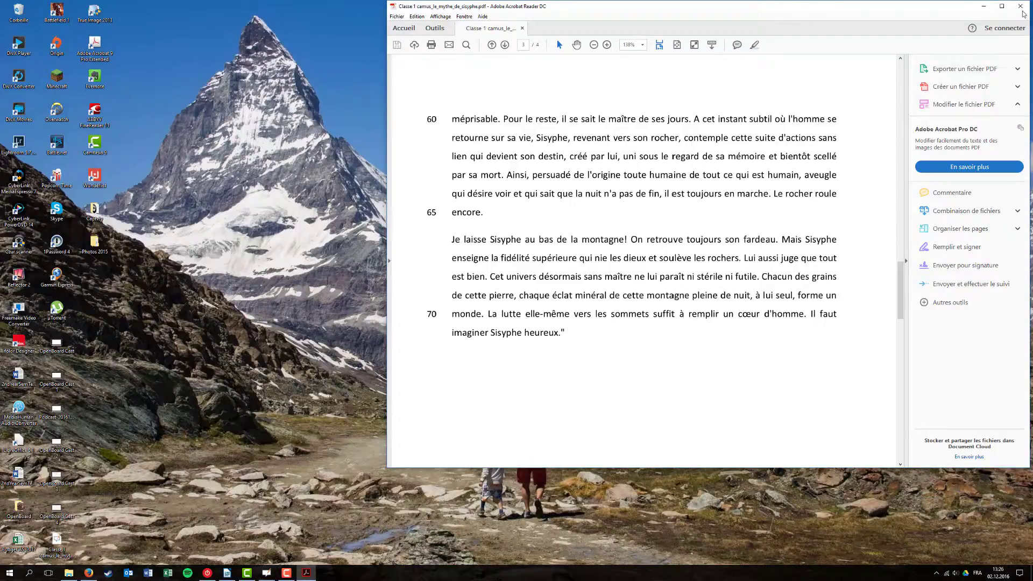
# Step: Close the PDF in Acrobat Reader and move the exported OpenBoard file beside the PDF on the desktop, then select it
pyautogui.click(1021, 7)
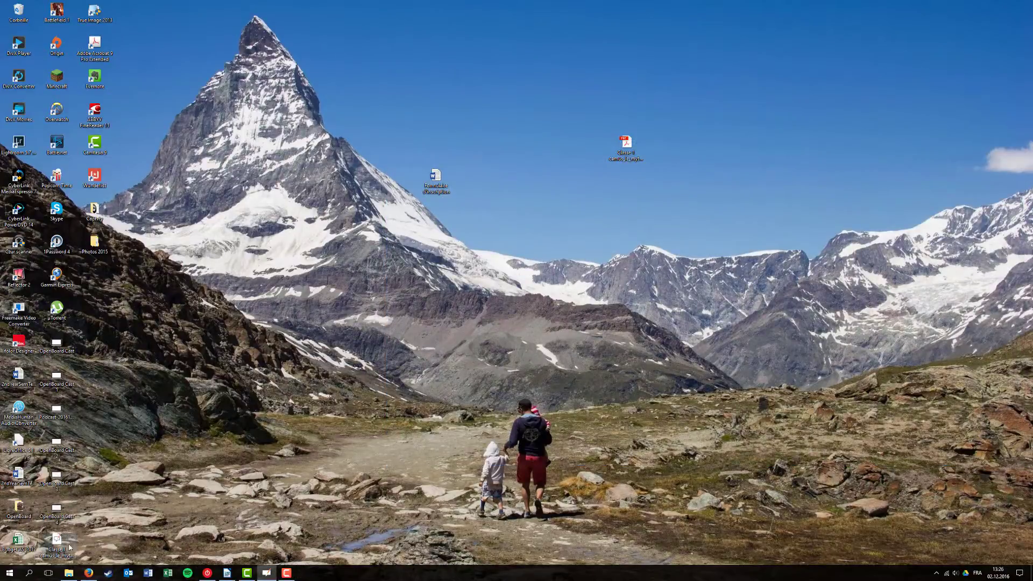
pyautogui.moveTo(58, 544); pyautogui.dragTo(551, 152)
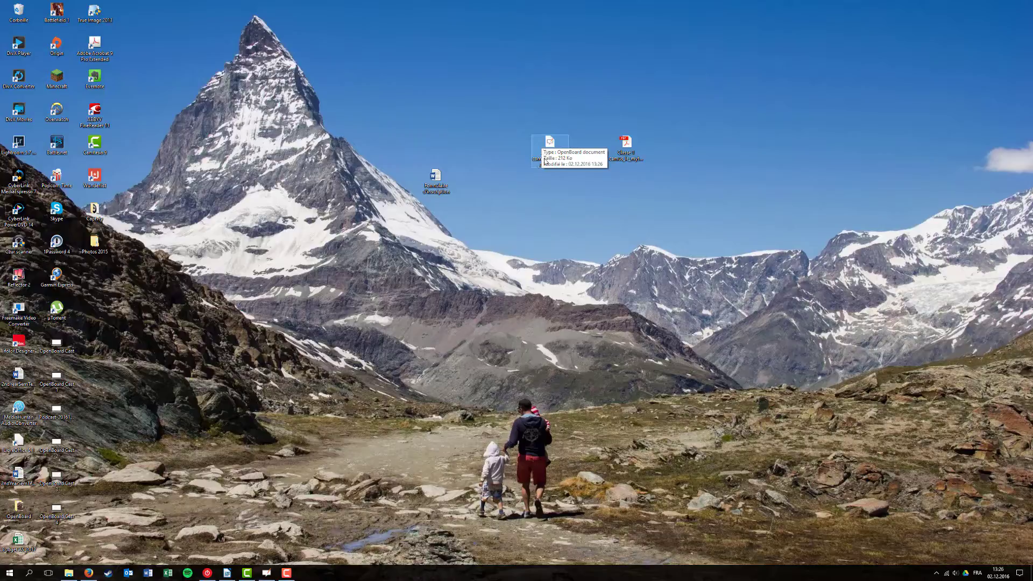
pyautogui.doubleClick(550, 148)
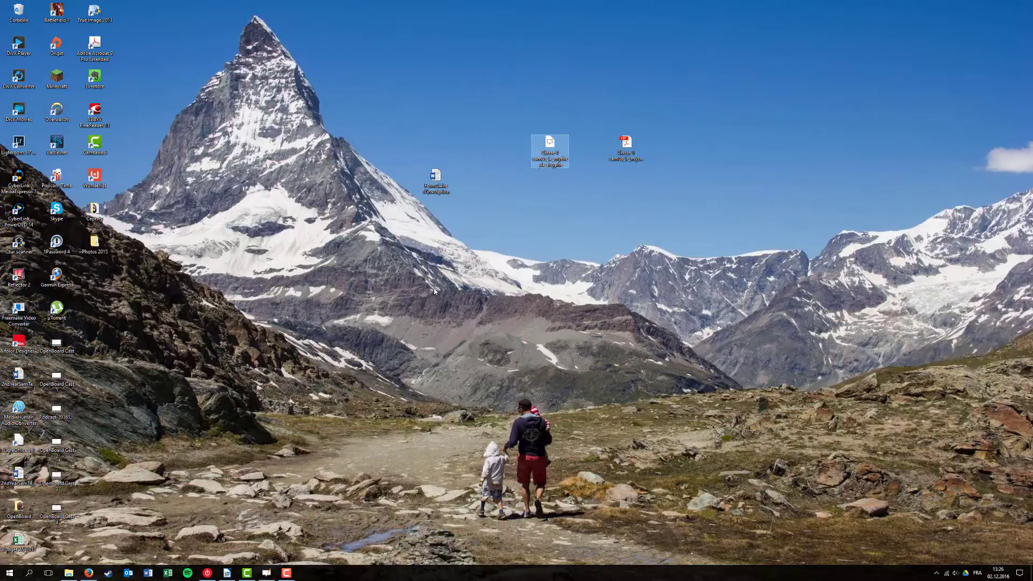
# Step: Switch back to OpenBoard and view the pages of documents 21.08.2016 06:41 and 13.09.2016 14:04 in Documents sans titre
pyautogui.click(284, 570)
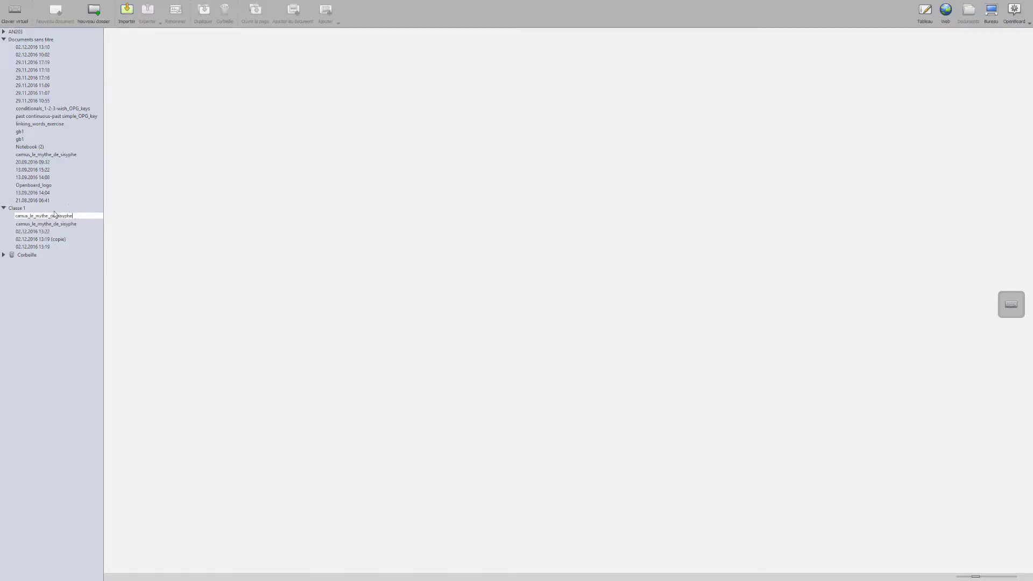
pyautogui.click(22, 208)
pyautogui.click(24, 200)
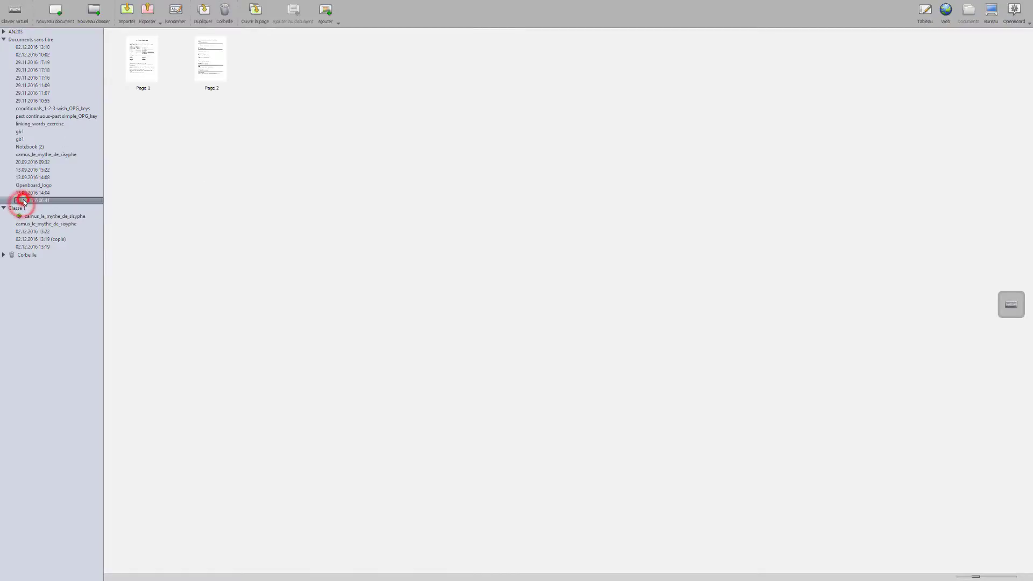
pyautogui.click(27, 193)
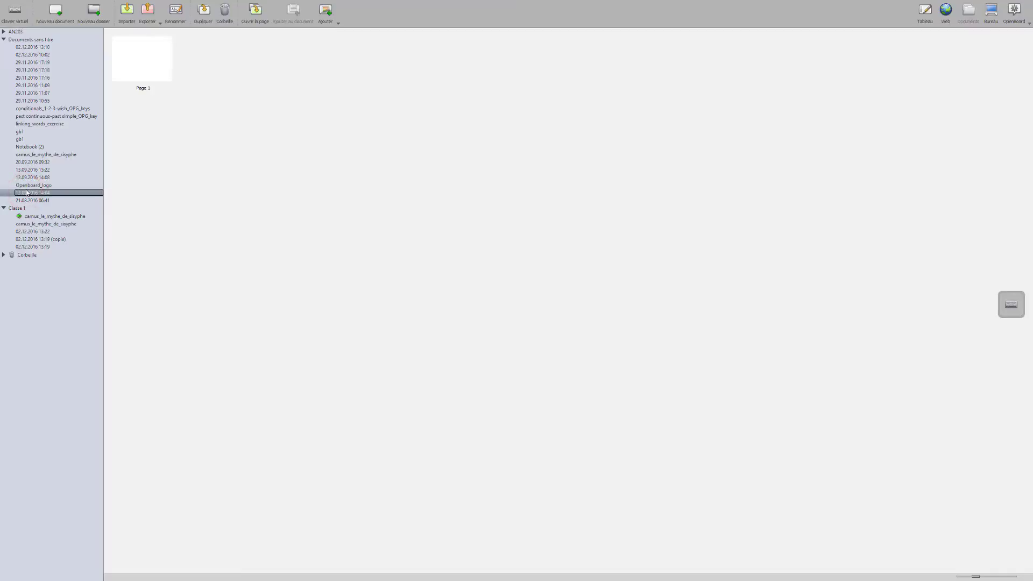